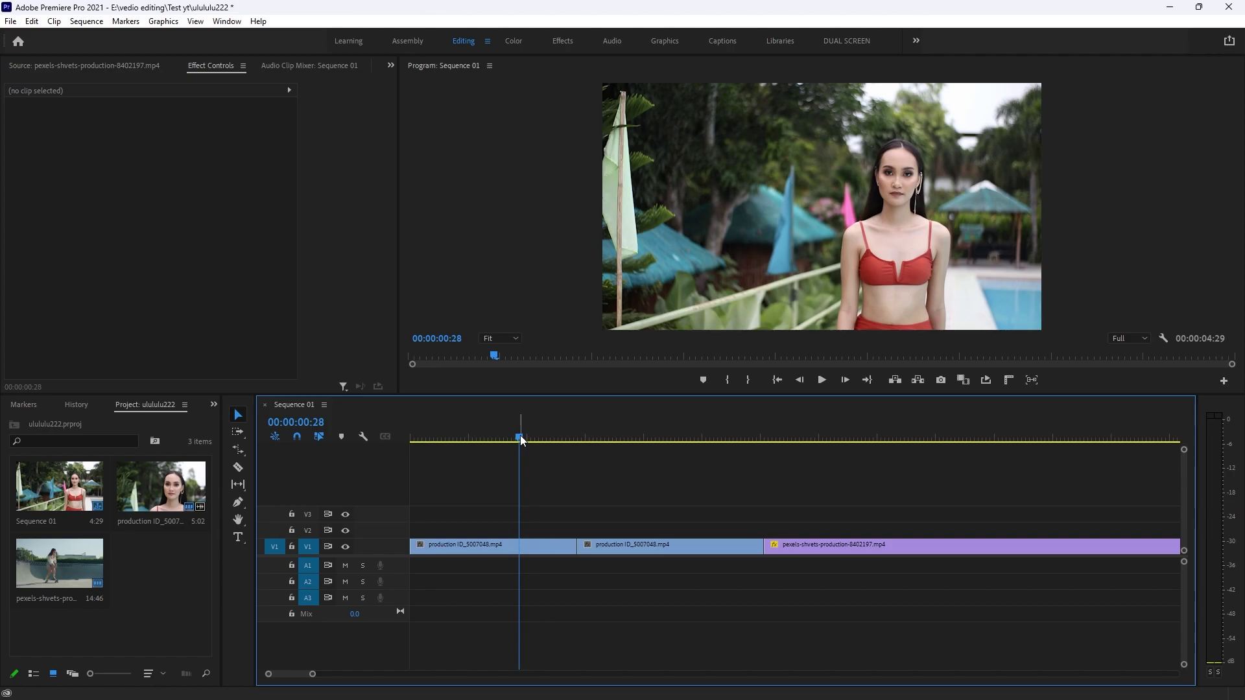
Scrub Sequence 01 to frame 00:00:00:56, the woman's close-up
mouse_move(522, 441)
left_mouse_down()
mouse_move(639, 459)
mouse_move(512, 456)
mouse_move(629, 460)
left_mouse_up()
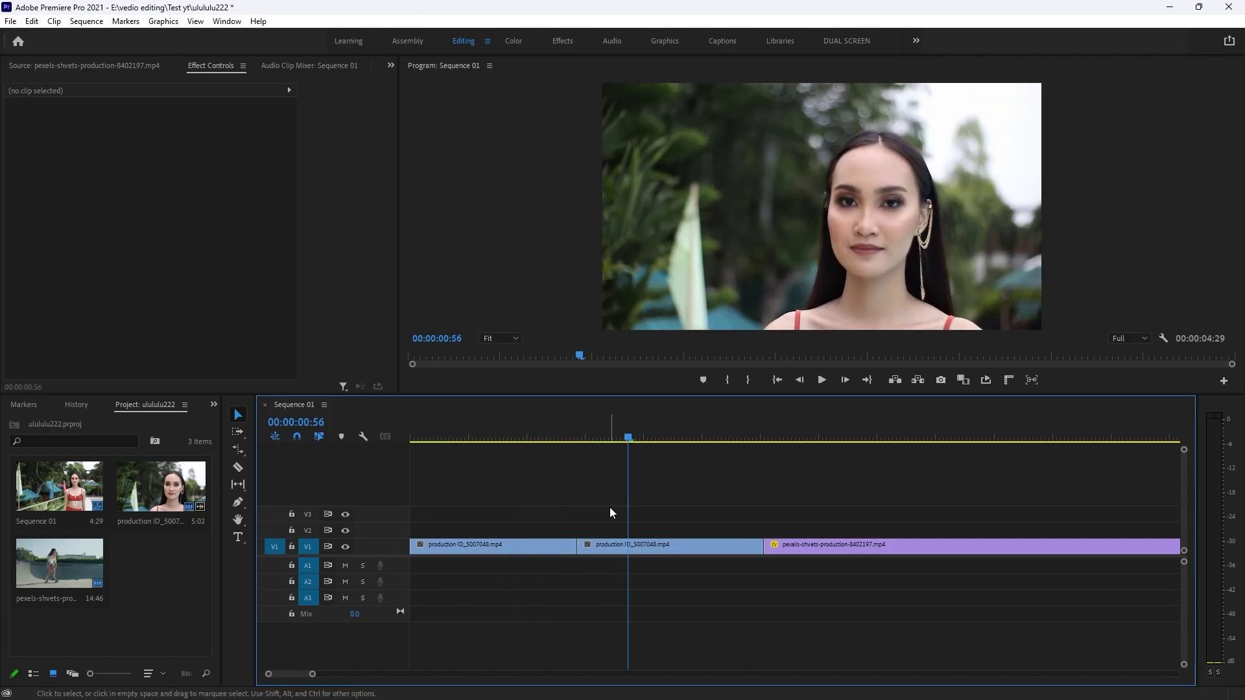
Replace both selected production clips with an After Effects composition
left_click_drag(609, 507, 409, 674)
right_click(588, 554)
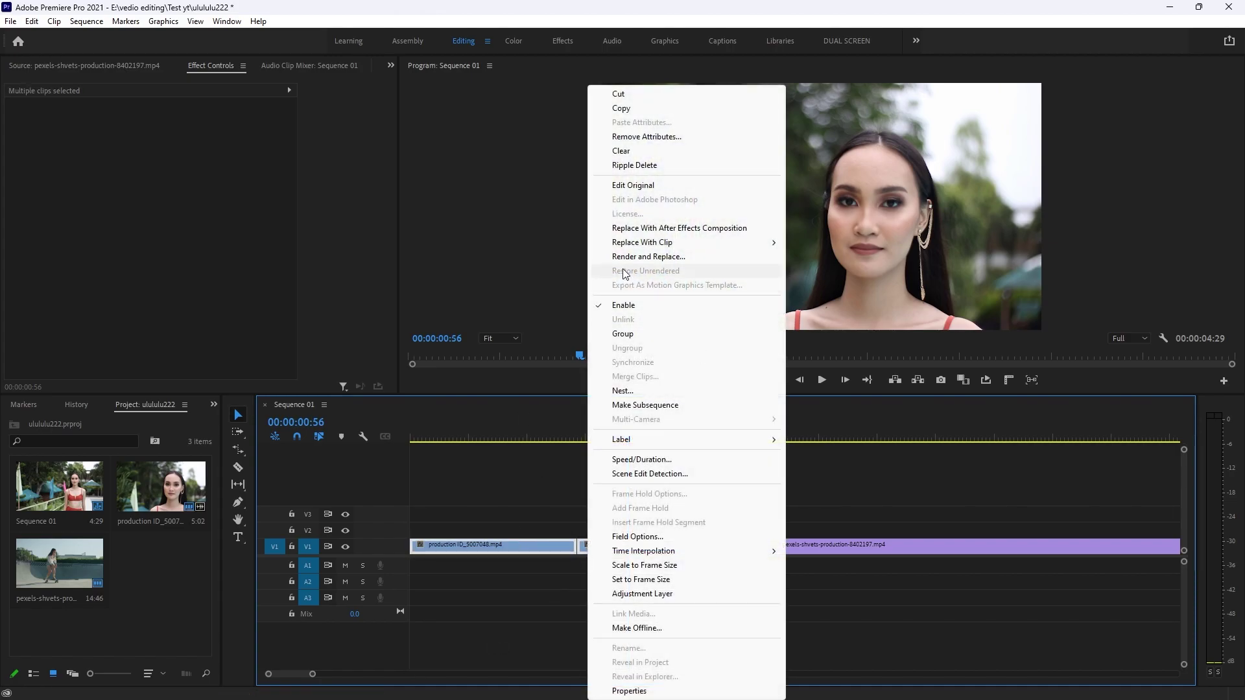
left_click(689, 234)
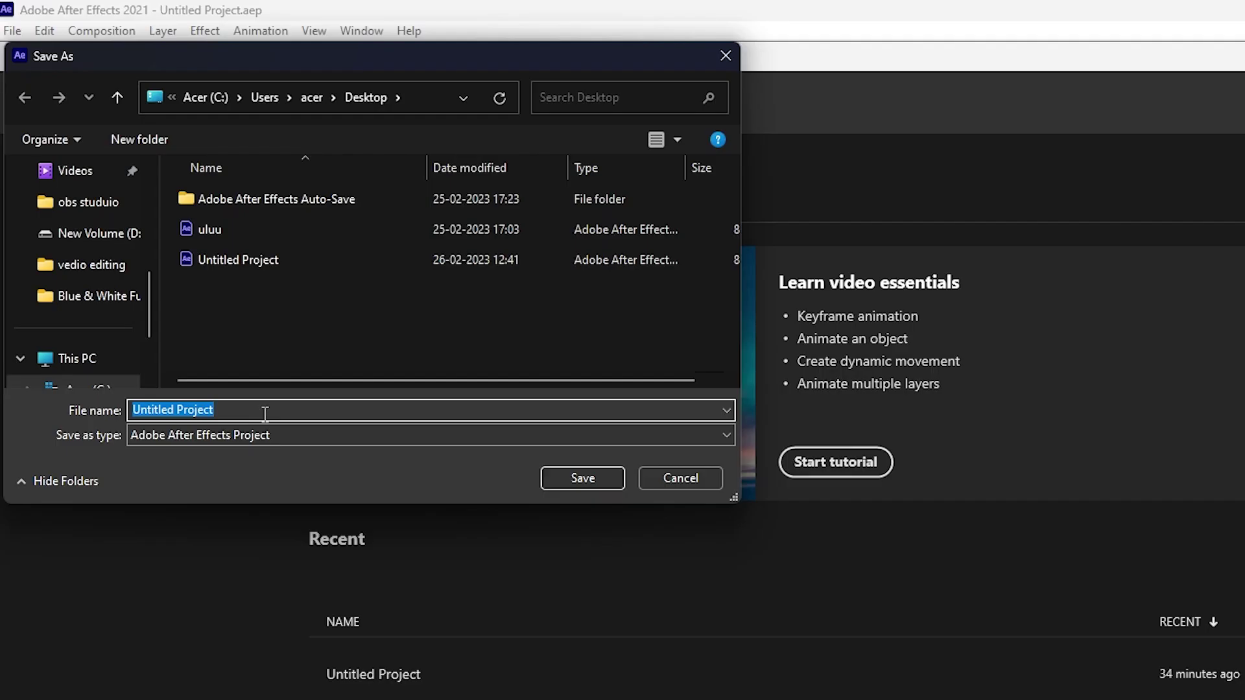
Save the project as bhfvbhbi.aep and add an adjustment layer above the clips
key("BackSpace")
type("bhfvbhbi")
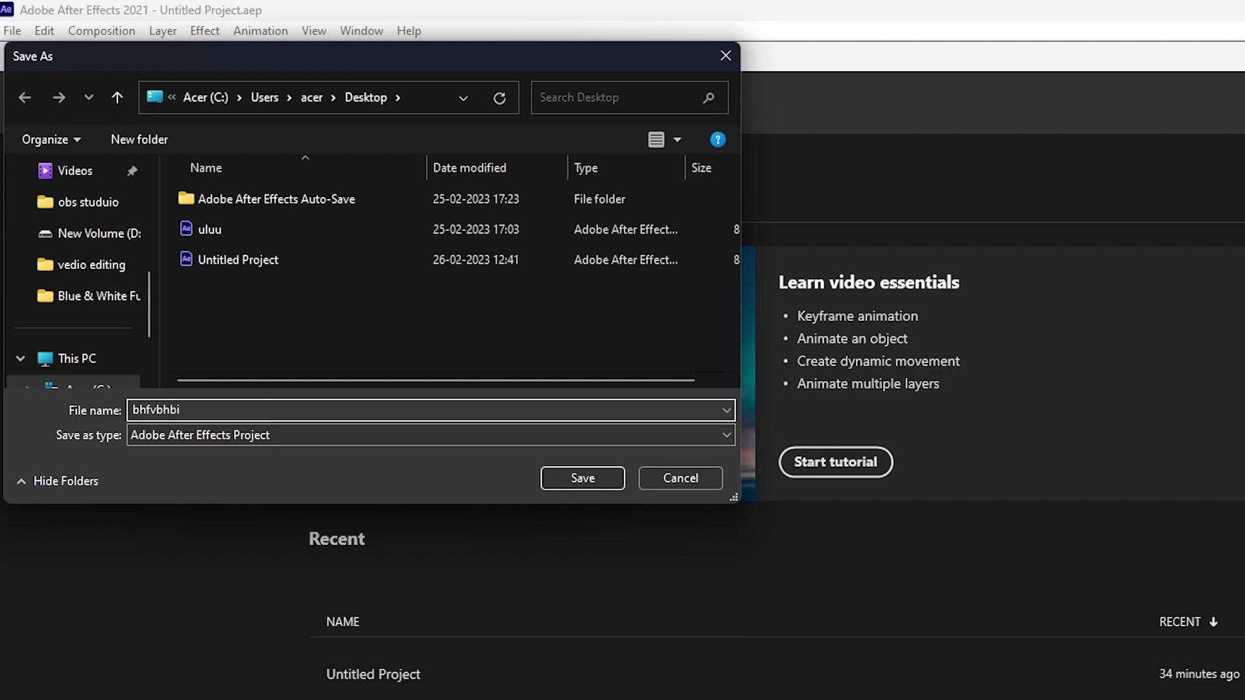
key("Return")
left_click_drag(353, 407, 759, 449)
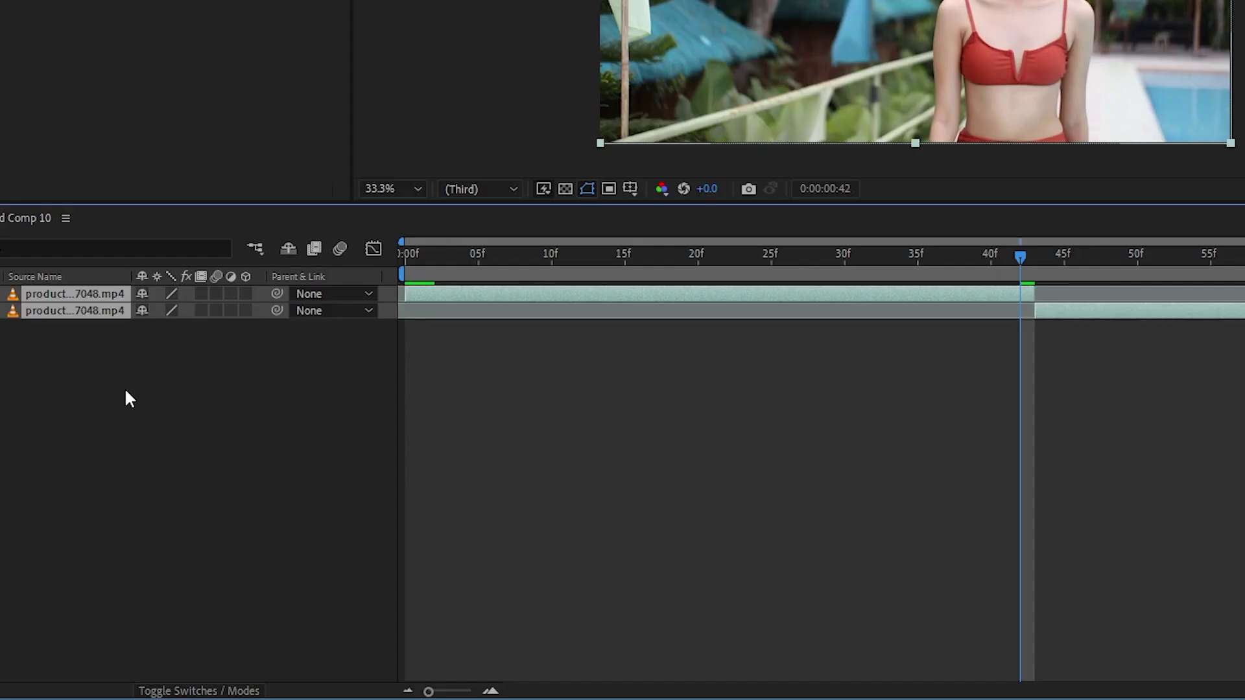
right_click(169, 496)
mouse_move(197, 502)
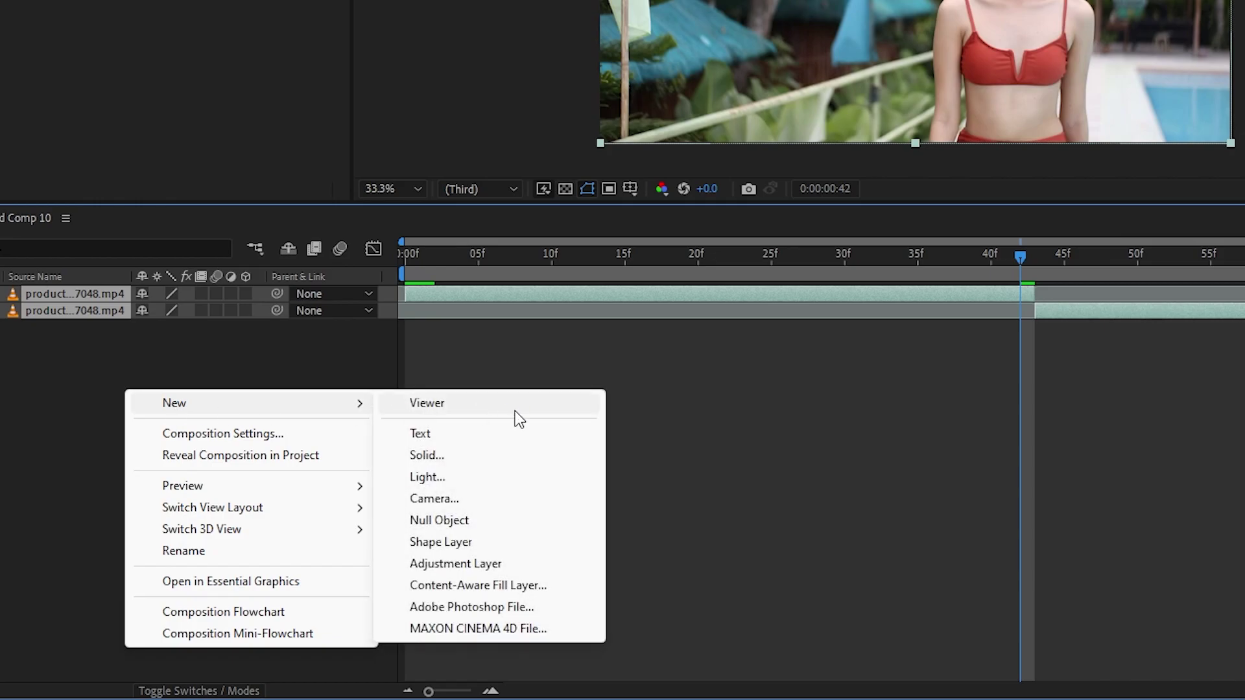
left_click(472, 564)
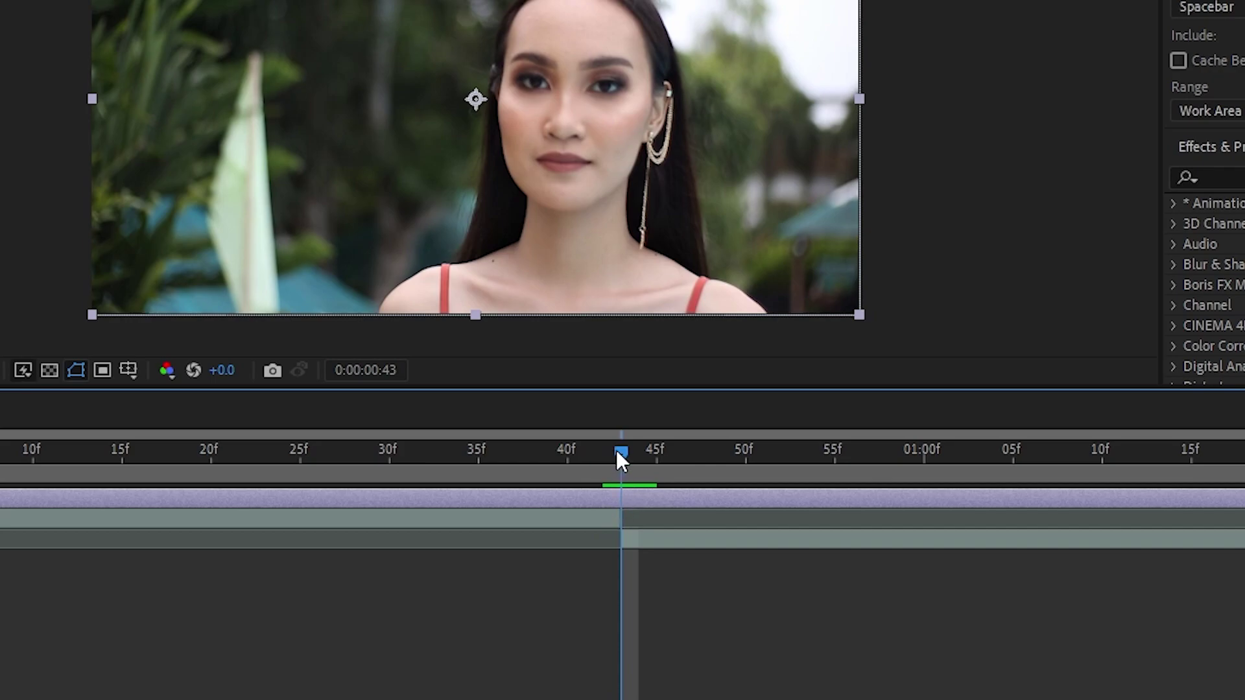
Trim the adjustment layer to 38f–48f by splitting there and deleting the outer pieces
left_click_drag(617, 458, 531, 536)
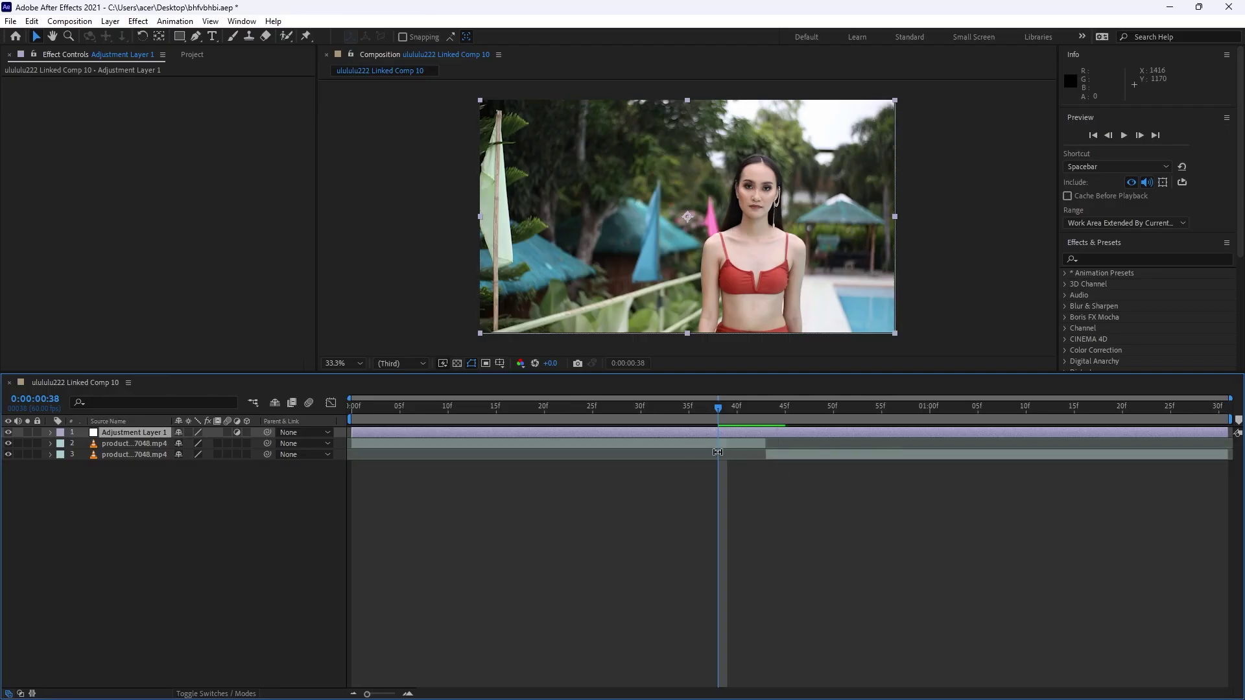
key("ctrl+shift+d")
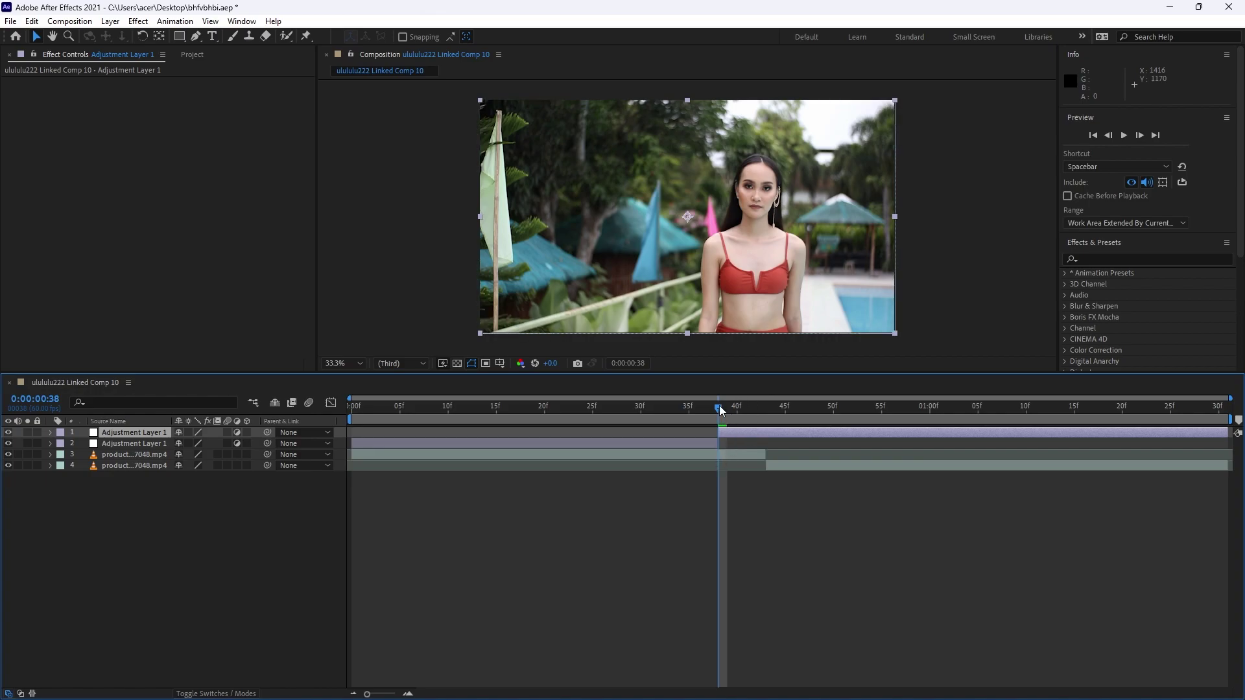
left_click_drag(721, 410, 815, 420)
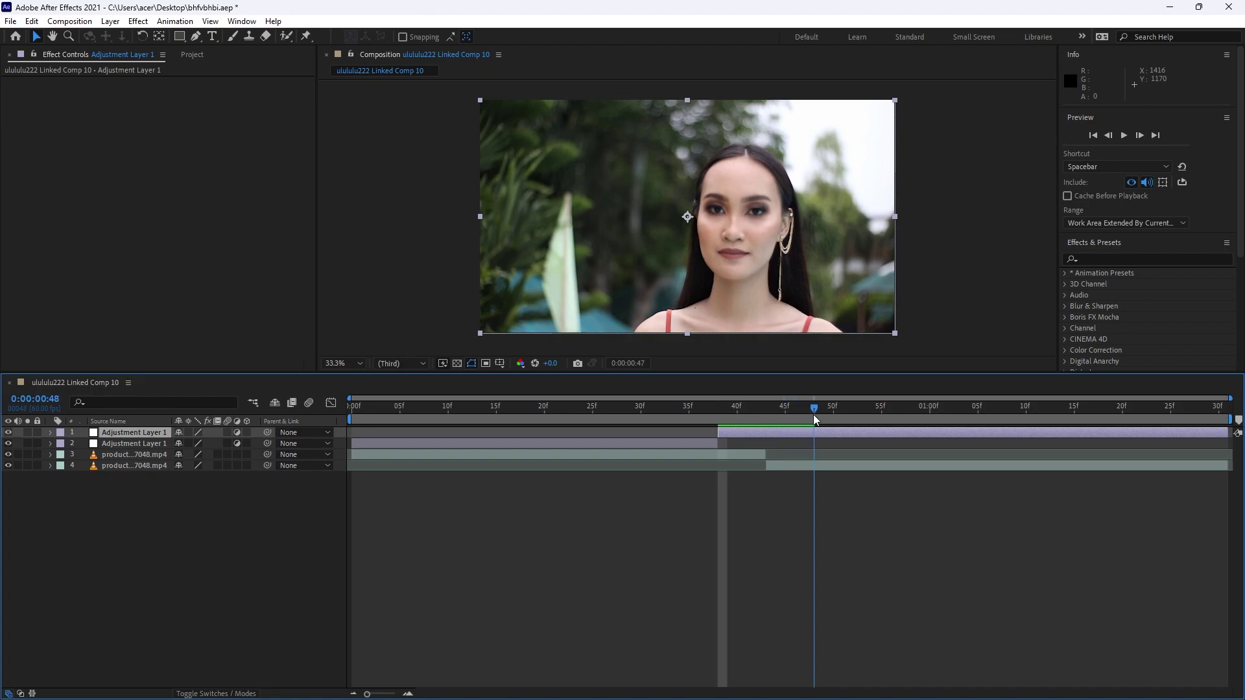
key("ctrl+shift+d")
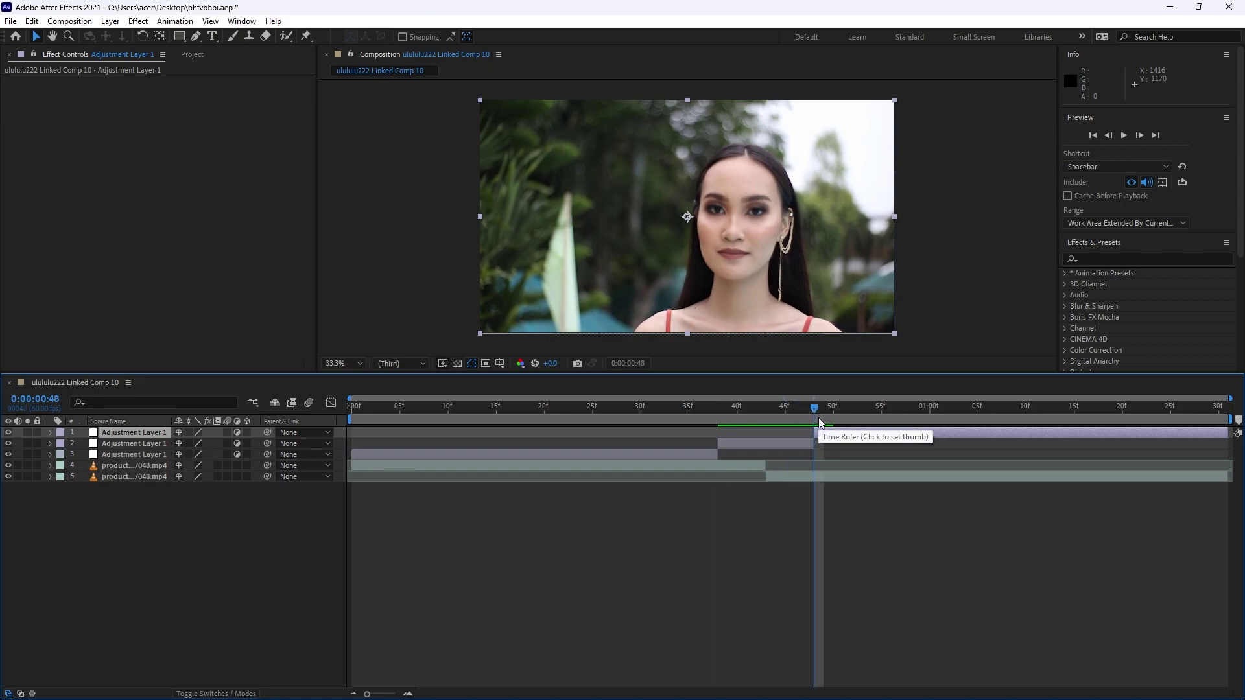
left_click(690, 459)
key("Delete")
left_click(898, 433)
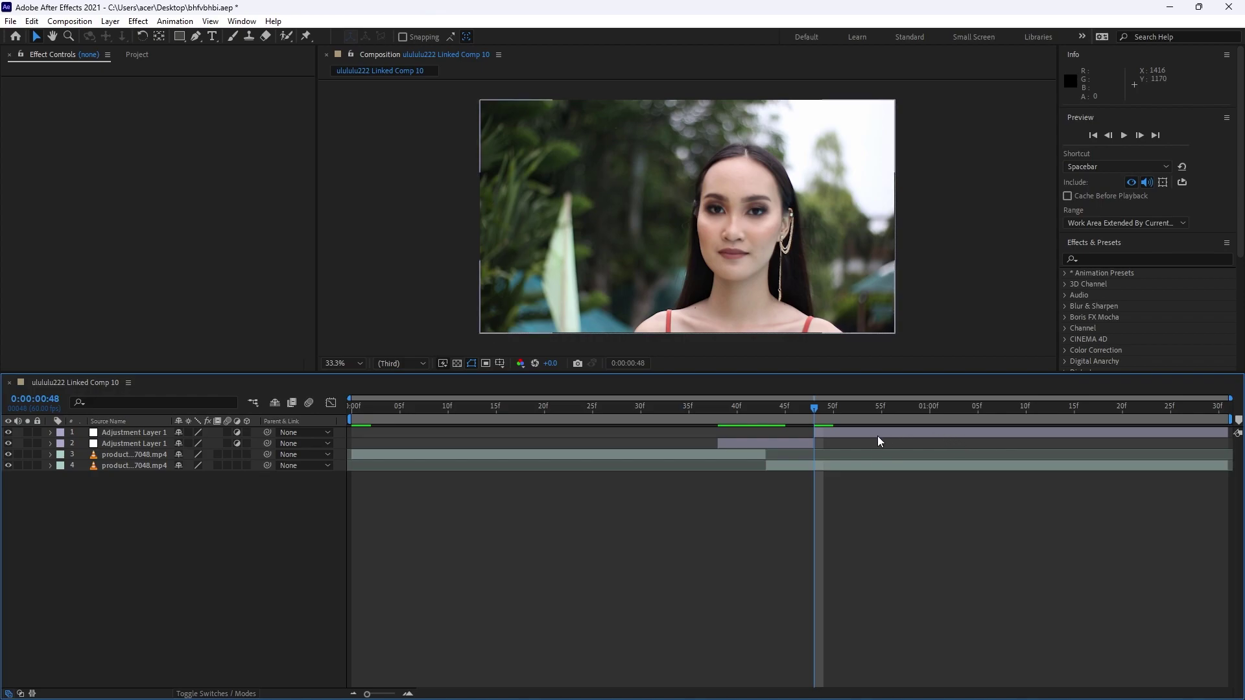
key("Delete")
Apply the Transform effect to the remaining adjustment layer
left_click(764, 433)
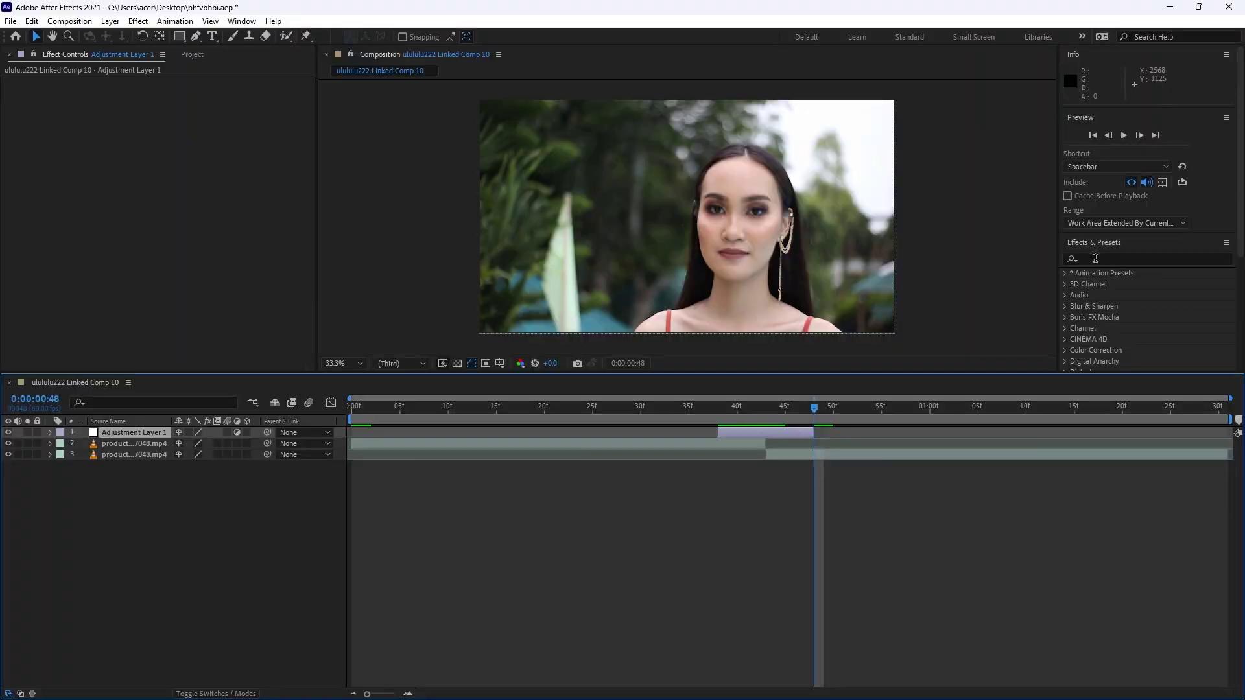
left_click(1141, 259)
type("transf")
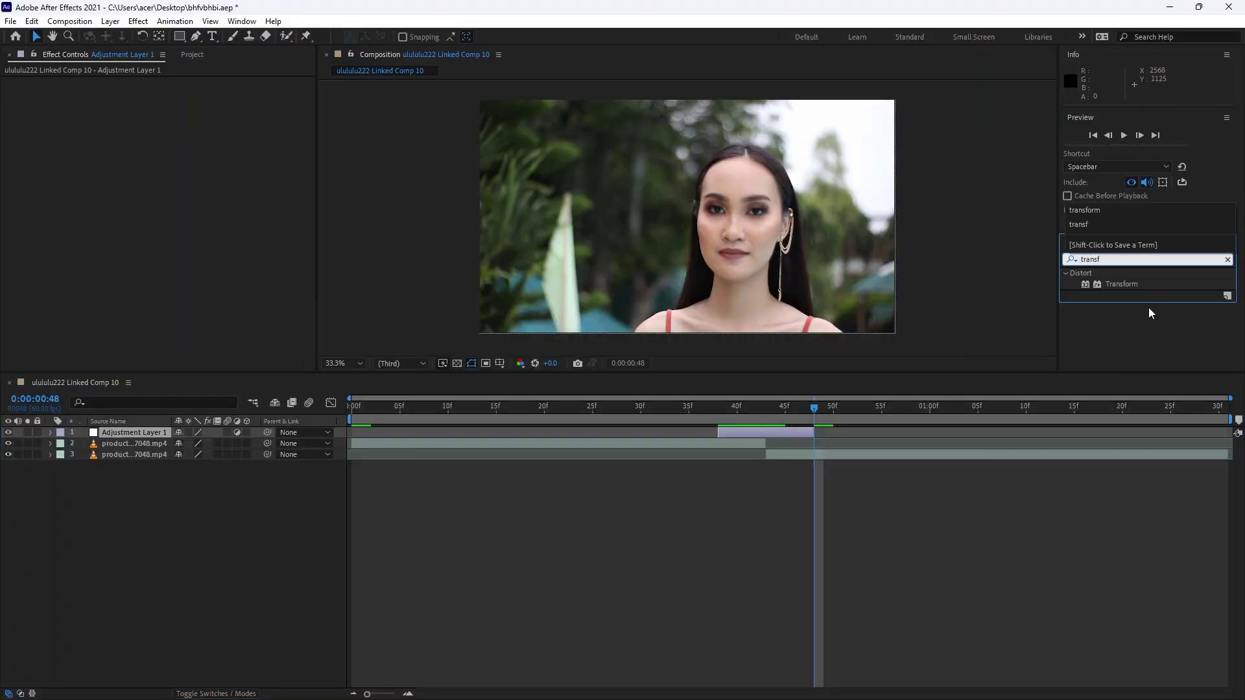
mouse_move(1132, 286)
left_mouse_down()
mouse_move(775, 433)
mouse_move(765, 407)
left_mouse_up()
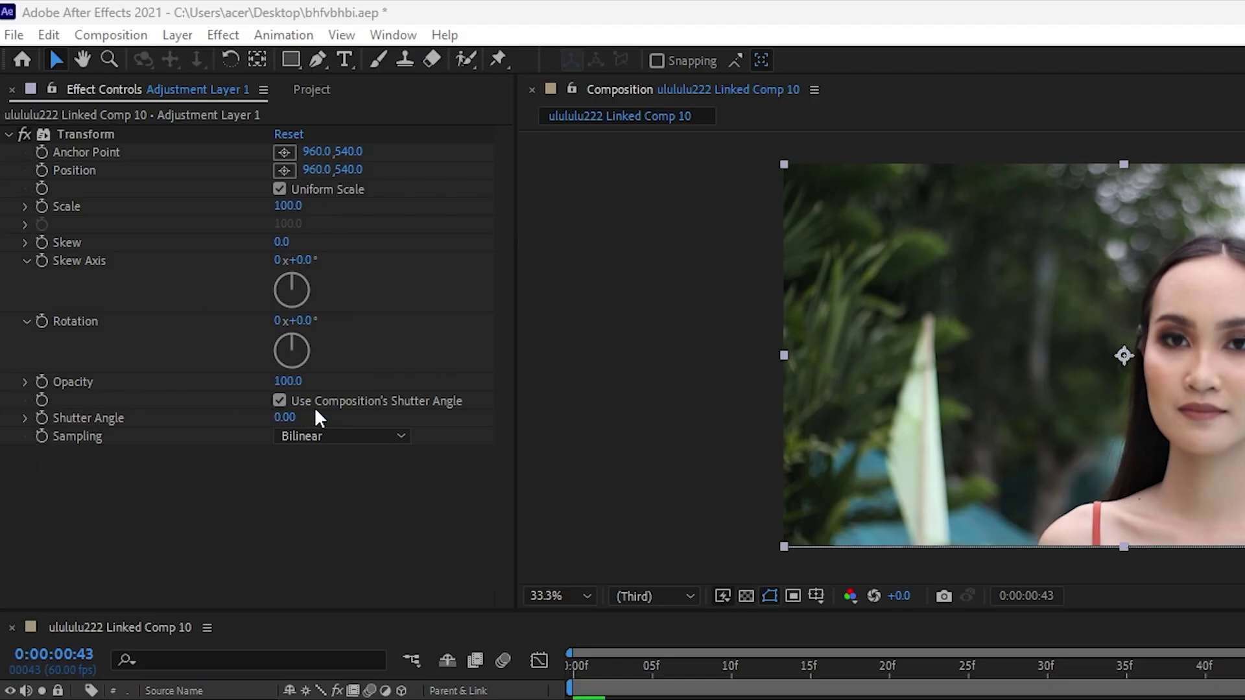
Give Transform its own Shutter Angle of 360 instead of the composition's
left_click(279, 401)
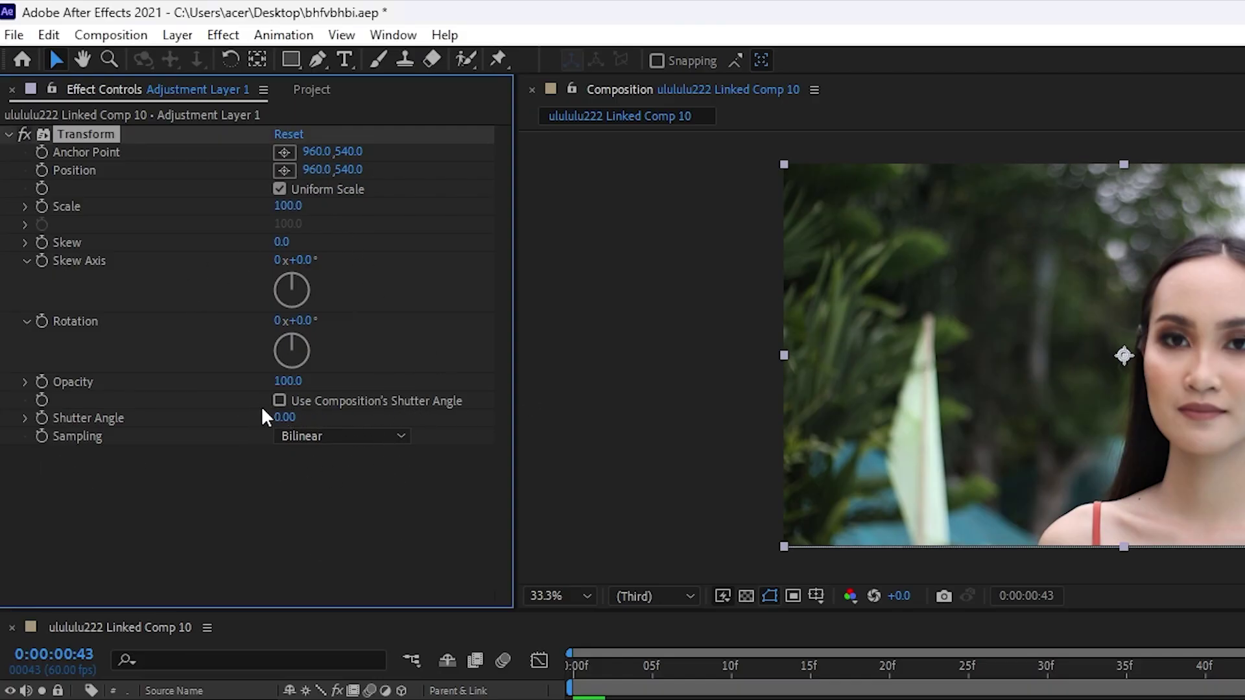
left_click(286, 418)
type("0")
key("Return")
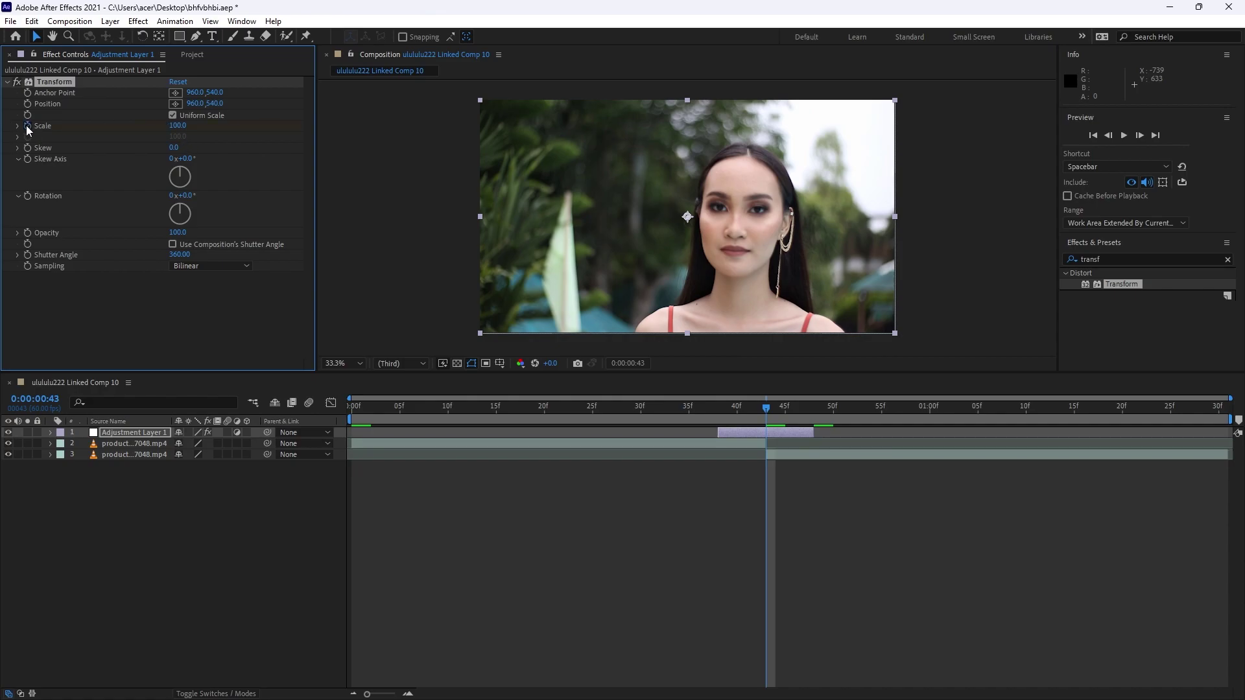
Keyframe Transform Scale at 38f, 43f (200) and 48f, and Easy Ease all three
key("u")
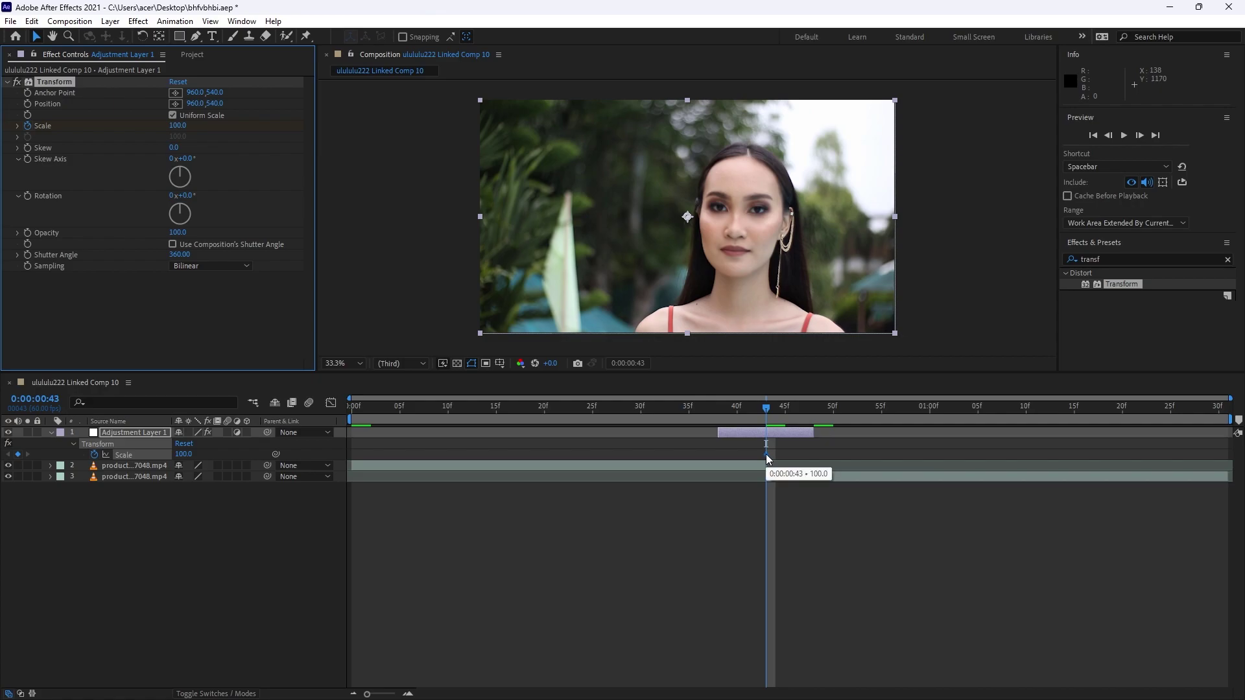
left_click(767, 455)
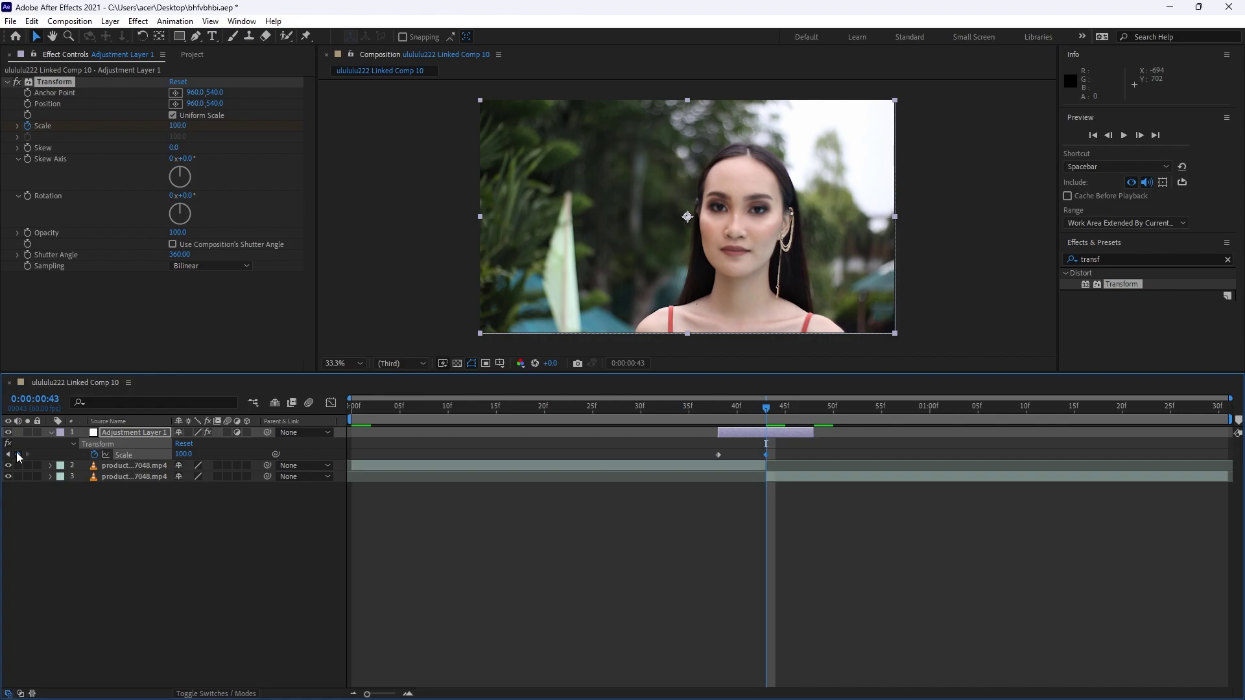
left_click_drag(781, 460, 811, 461)
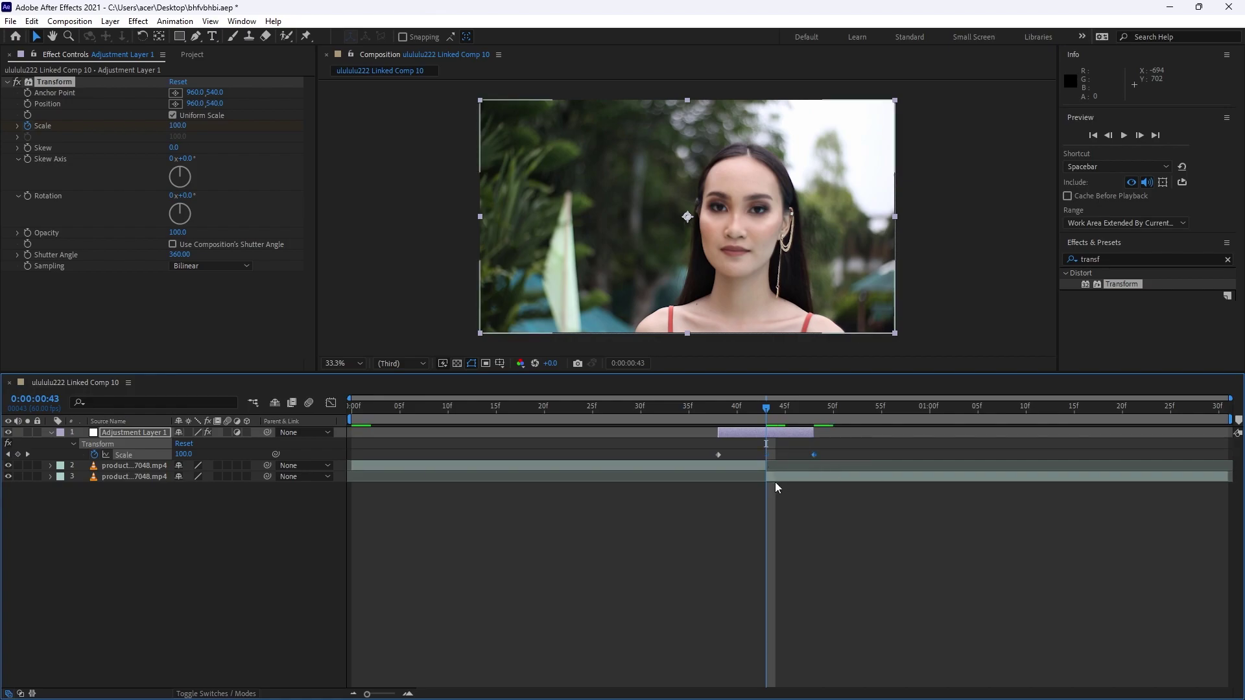
left_click(767, 455)
left_click(833, 410)
left_click_drag(832, 410, 682, 460)
key("j")
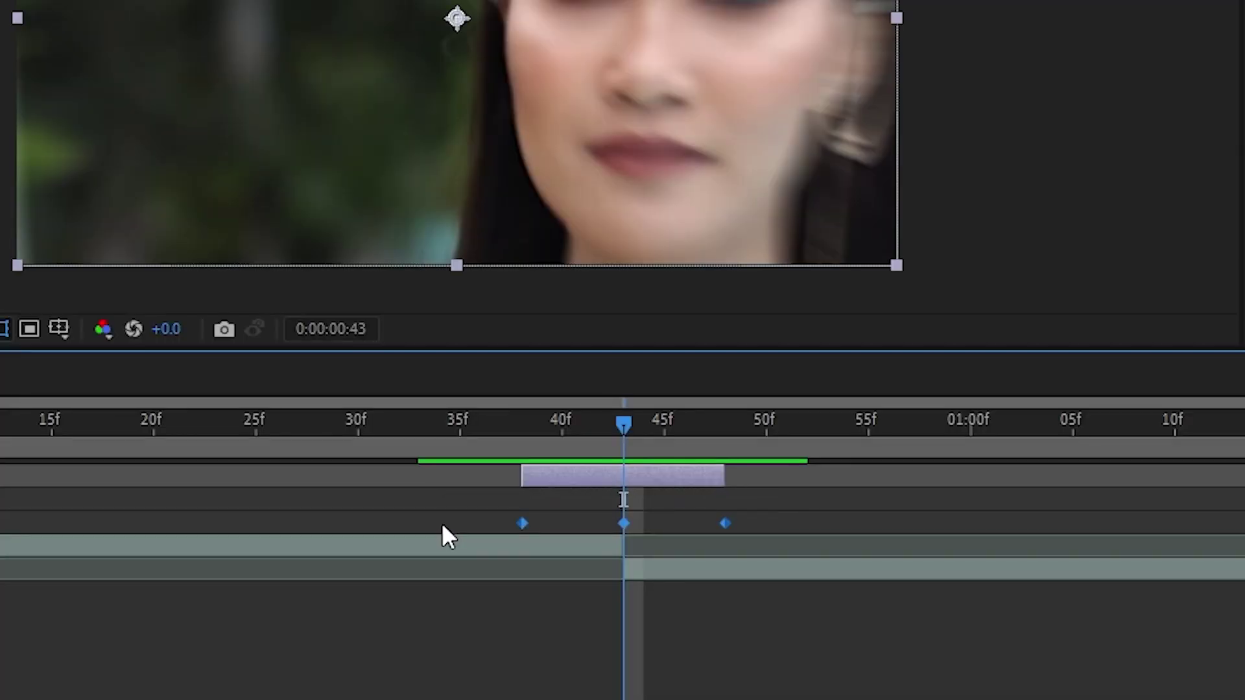
key("F9")
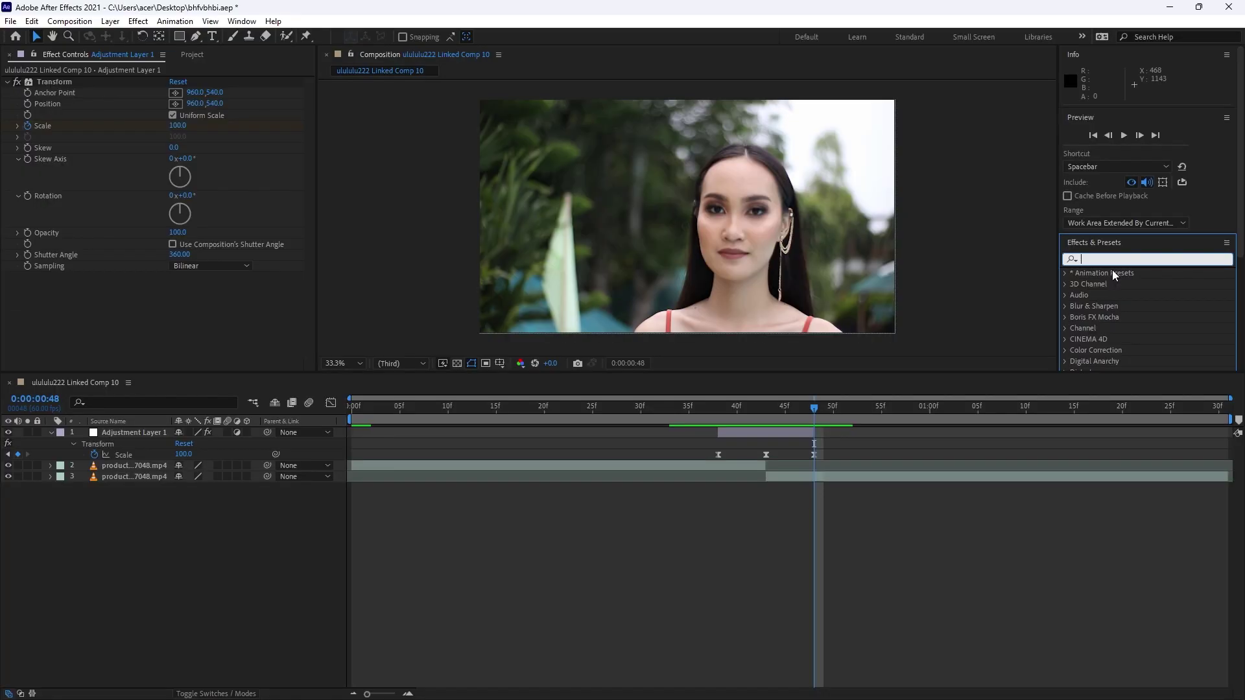
Apply Directional Blur to the adjustment layer with its direction set to 90 degrees
type("dire")
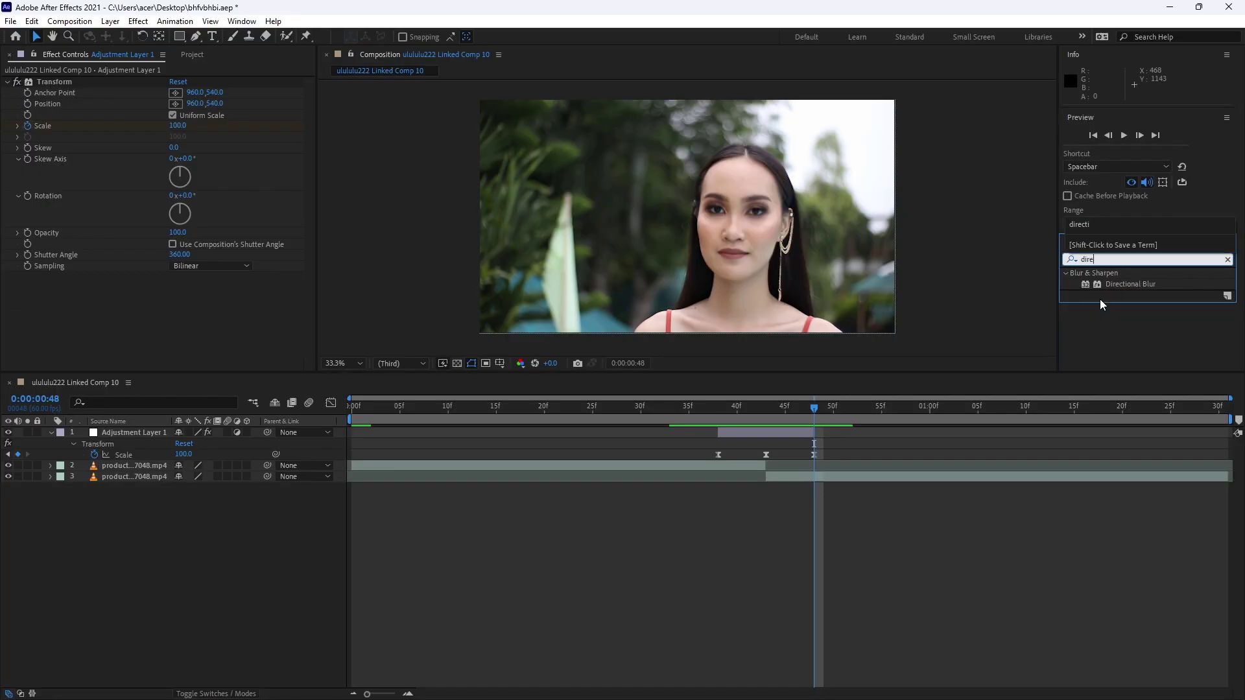
left_click_drag(1129, 284, 756, 433)
left_click(775, 416)
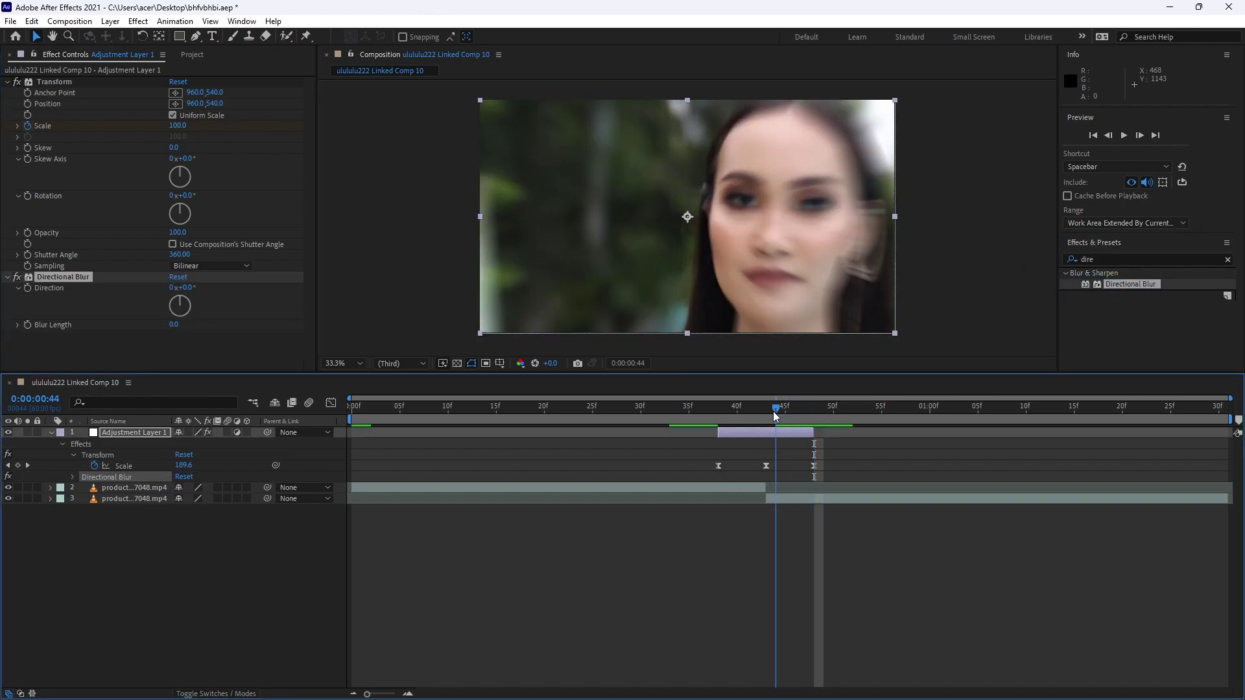
key("j")
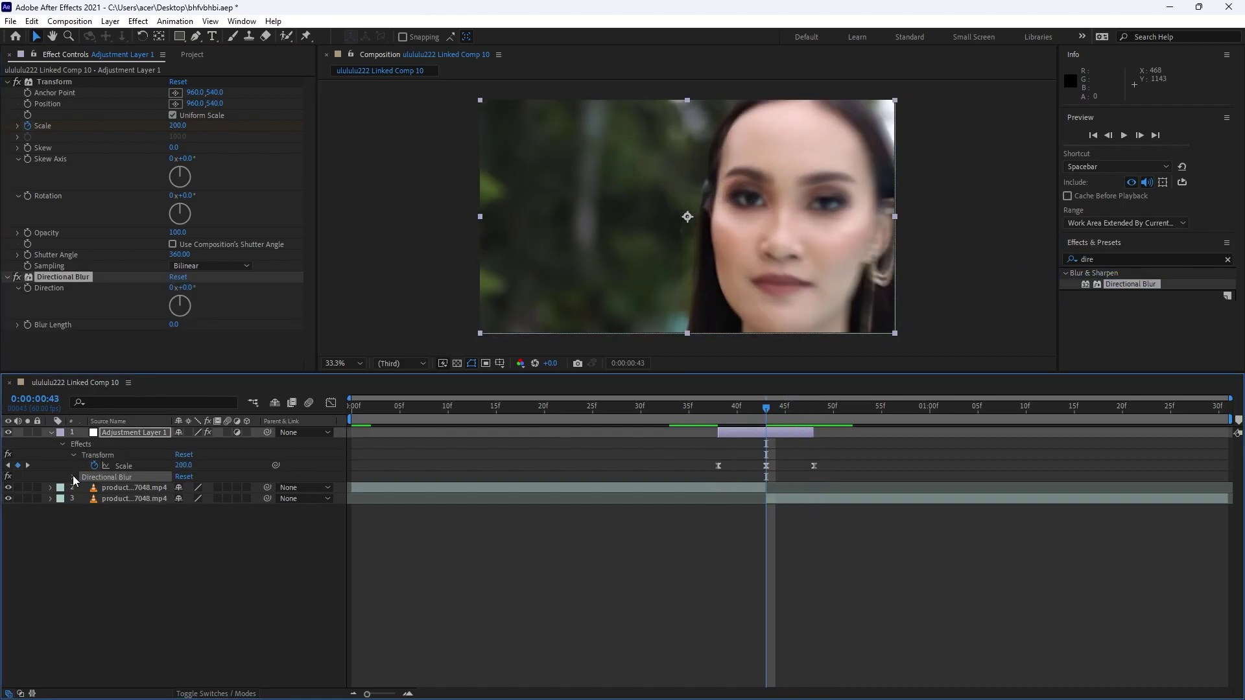
left_click(74, 477)
mouse_move(367, 438)
left_mouse_down()
mouse_move(459, 404)
mouse_move(472, 479)
left_mouse_up()
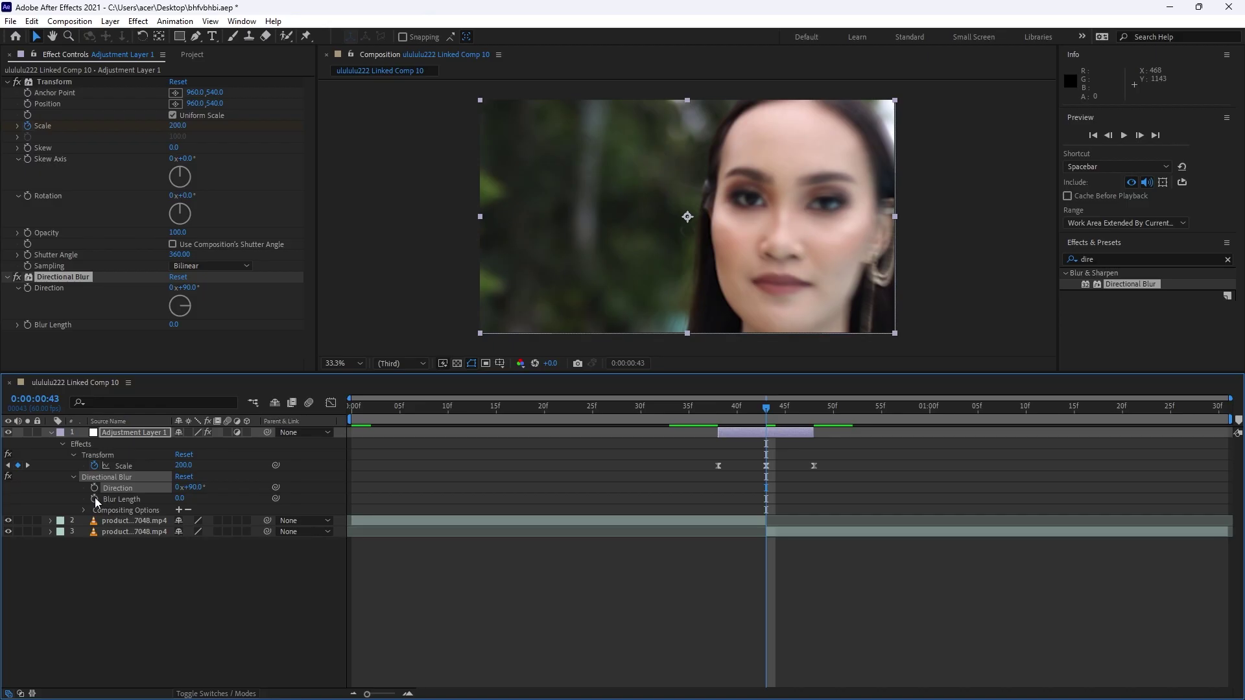
Keyframe Blur Length 0 at 38f, 100 at 43f and 0 at 48f
left_click(94, 499)
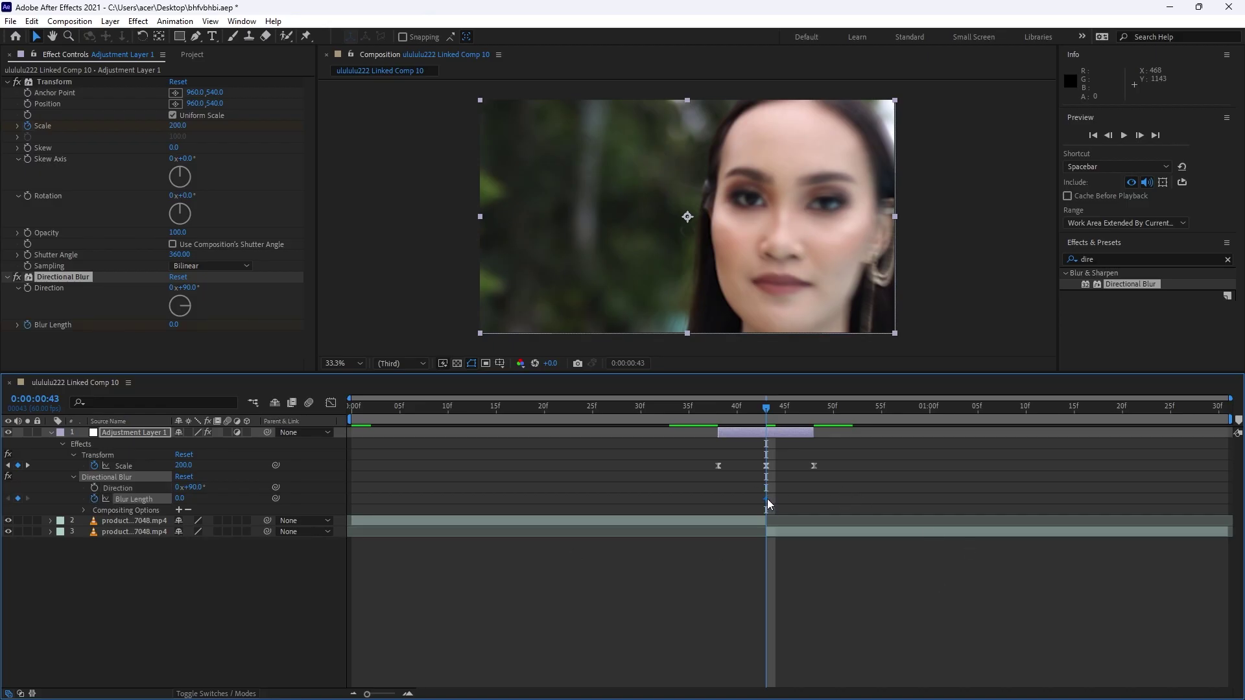
left_click_drag(767, 499, 718, 499)
left_click_drag(766, 500, 814, 499)
key("Return")
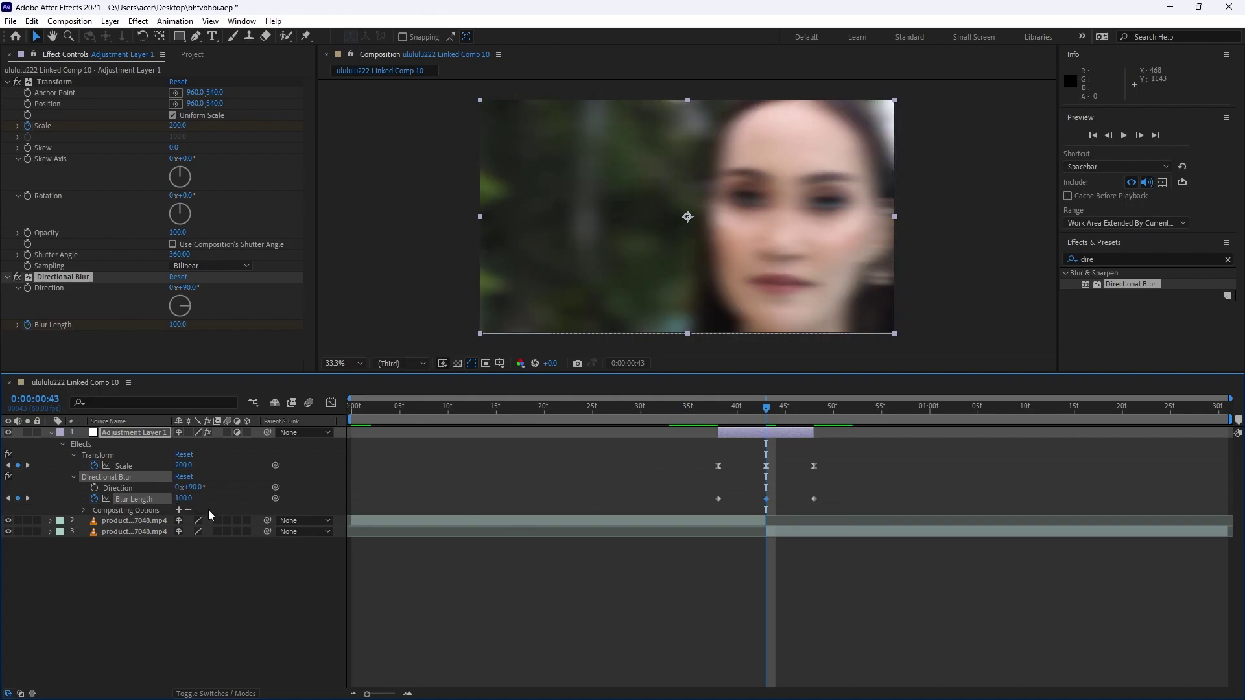
Preview the blur transition and scrub back through it to review
left_click_drag(767, 408, 680, 408)
key("space")
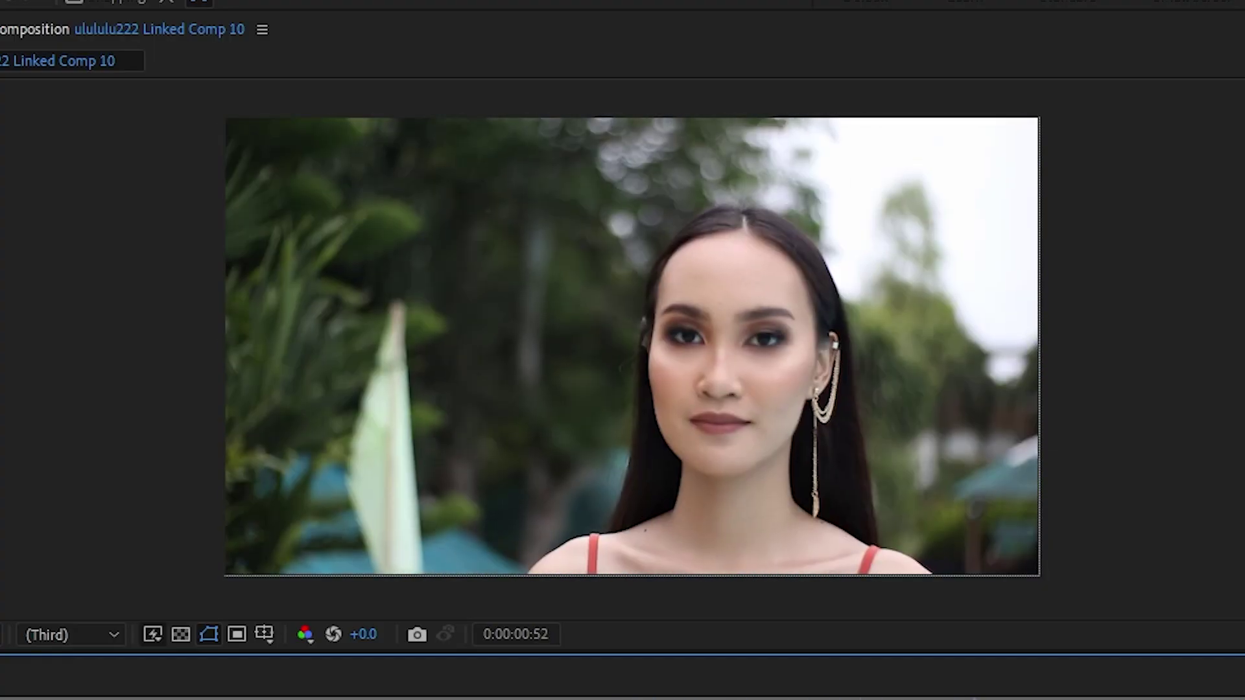
key("space")
left_click_drag(835, 491, 683, 507)
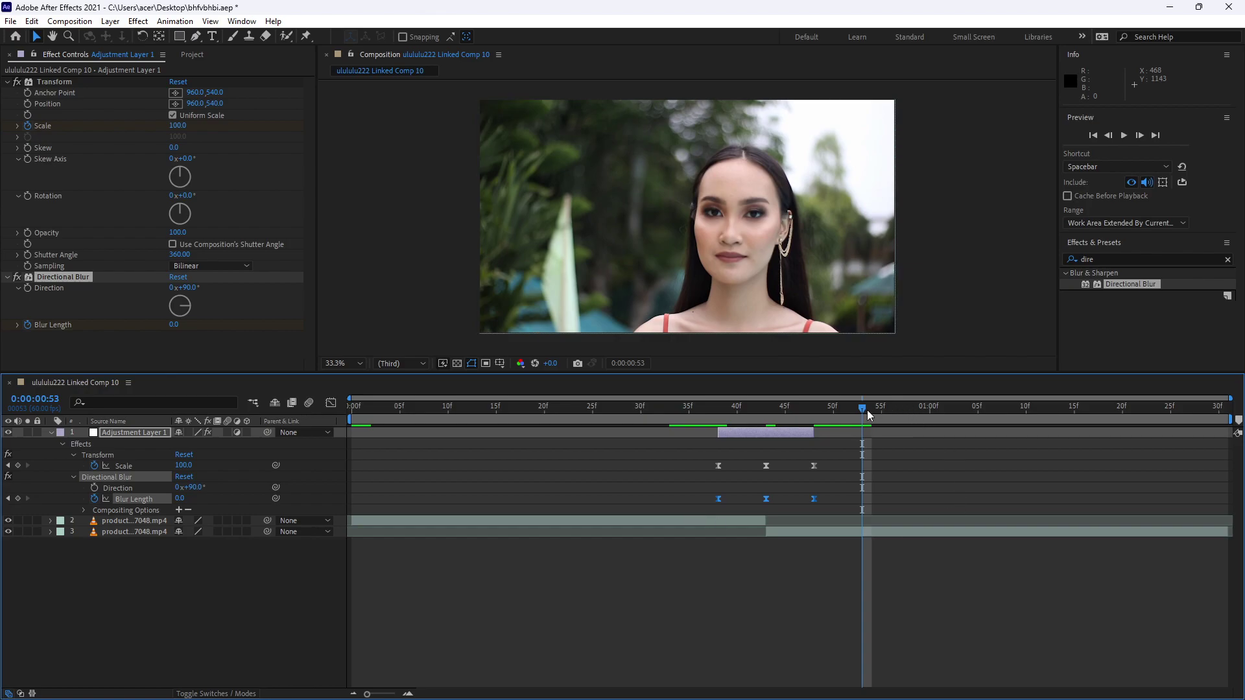
left_click_drag(862, 413, 669, 408)
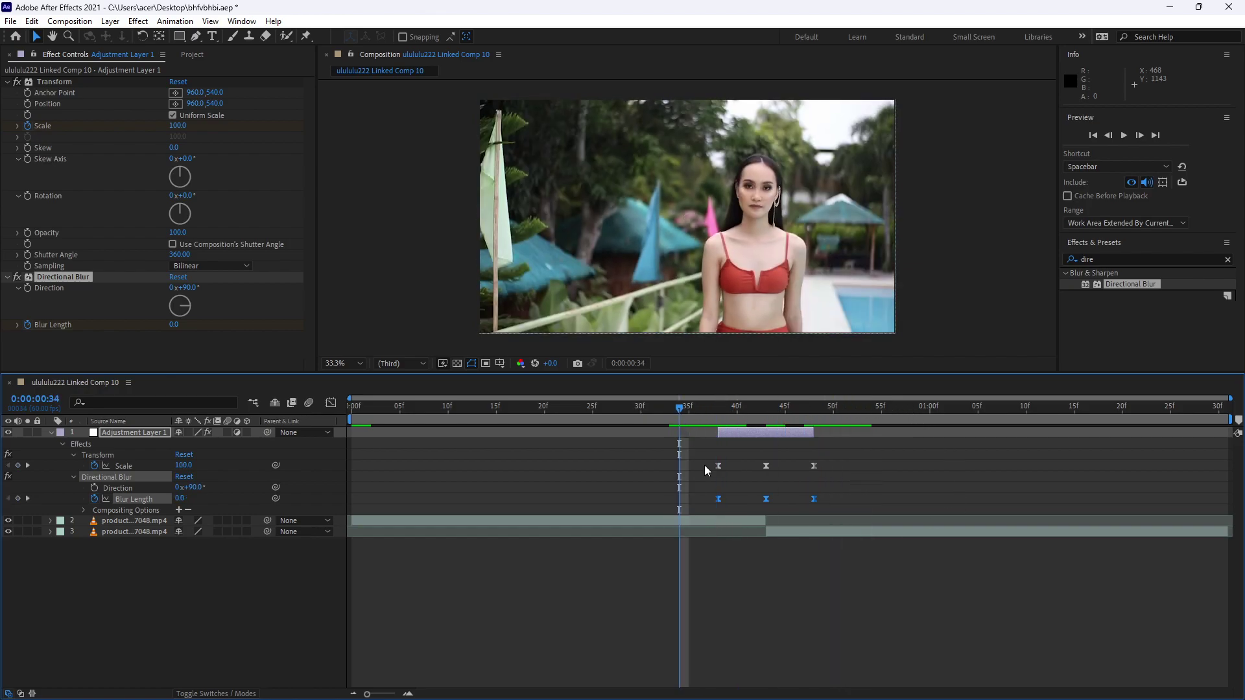
left_click(668, 548)
In Premiere Pro, park the playhead at 00:00:02:41 on the skateboarding clip
mouse_move(773, 683)
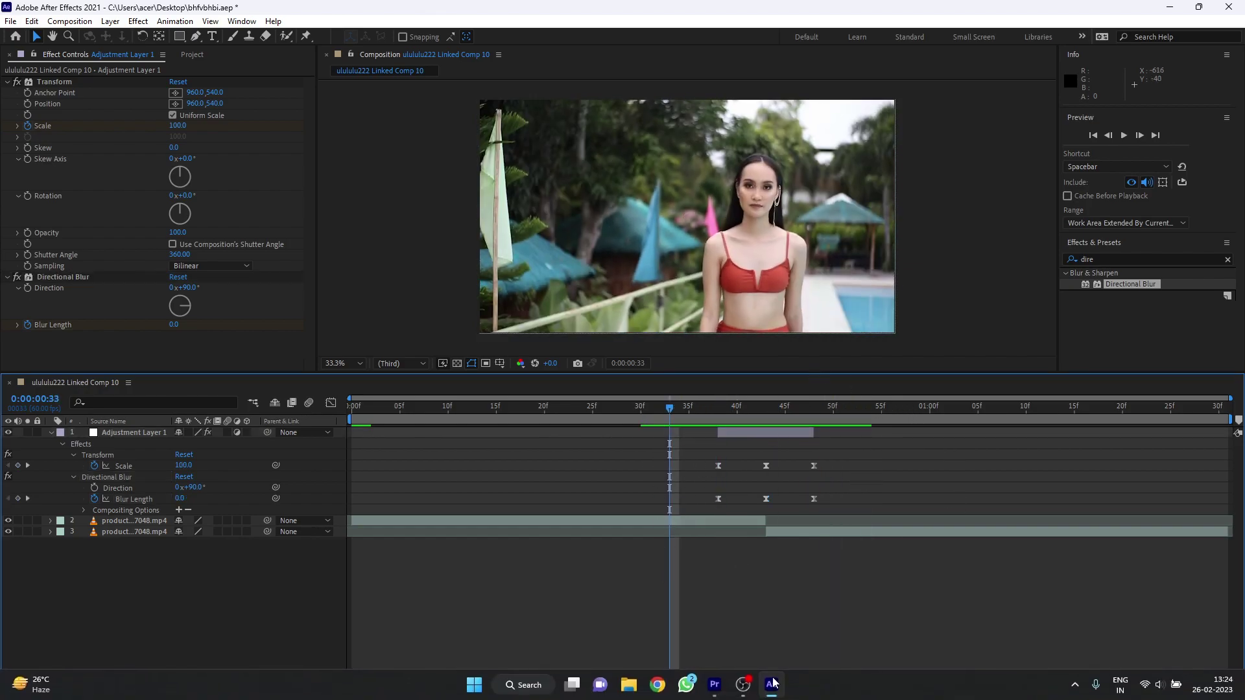
left_click(714, 684)
mouse_move(627, 440)
left_mouse_down()
mouse_move(539, 437)
mouse_move(604, 442)
left_mouse_up()
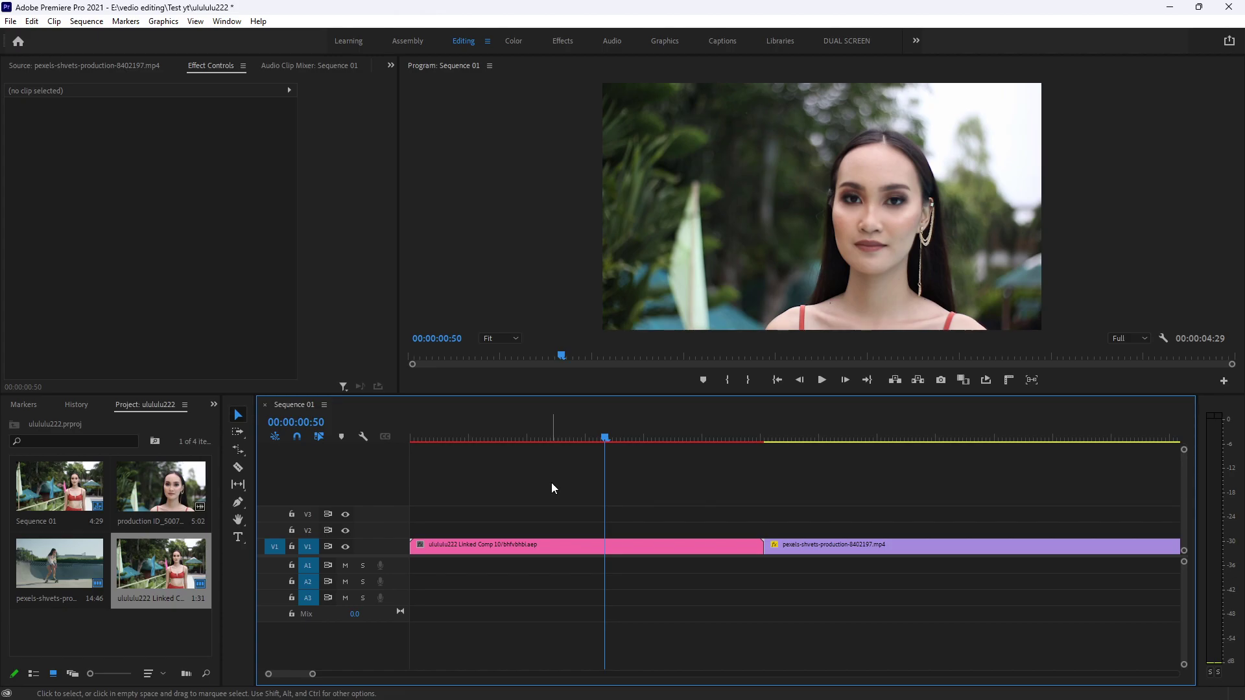
key("Right")
key("Right")
key("Right")
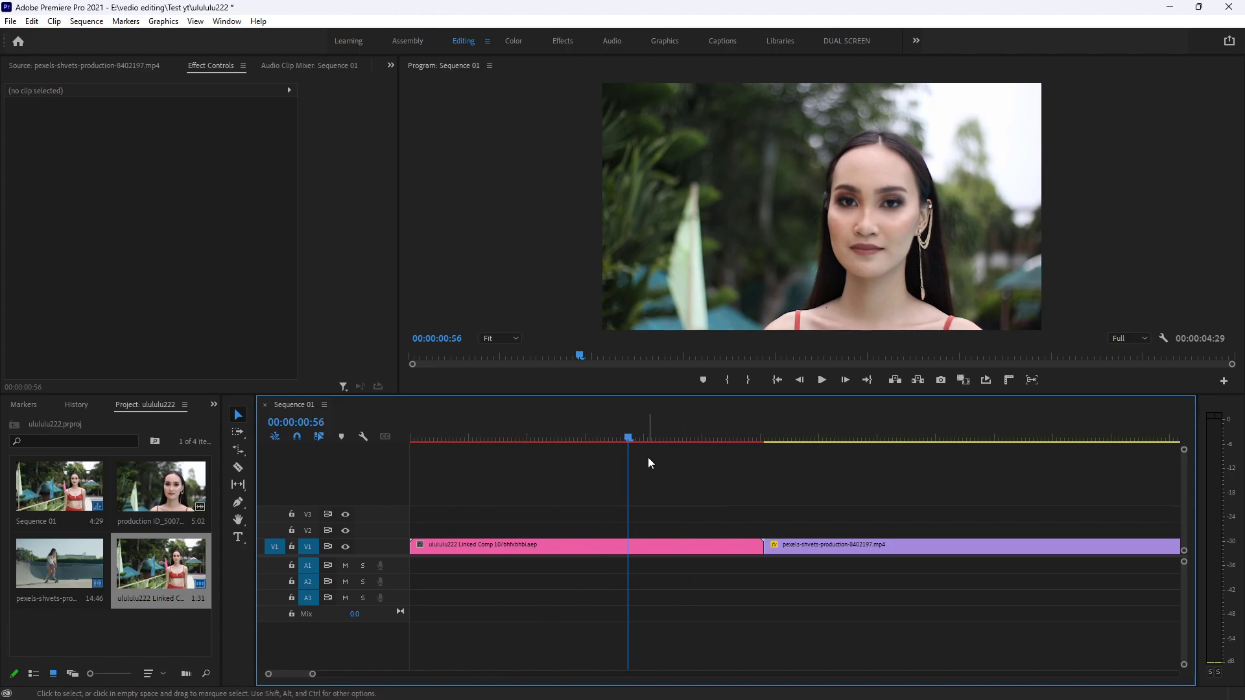
left_click_drag(624, 433, 846, 491)
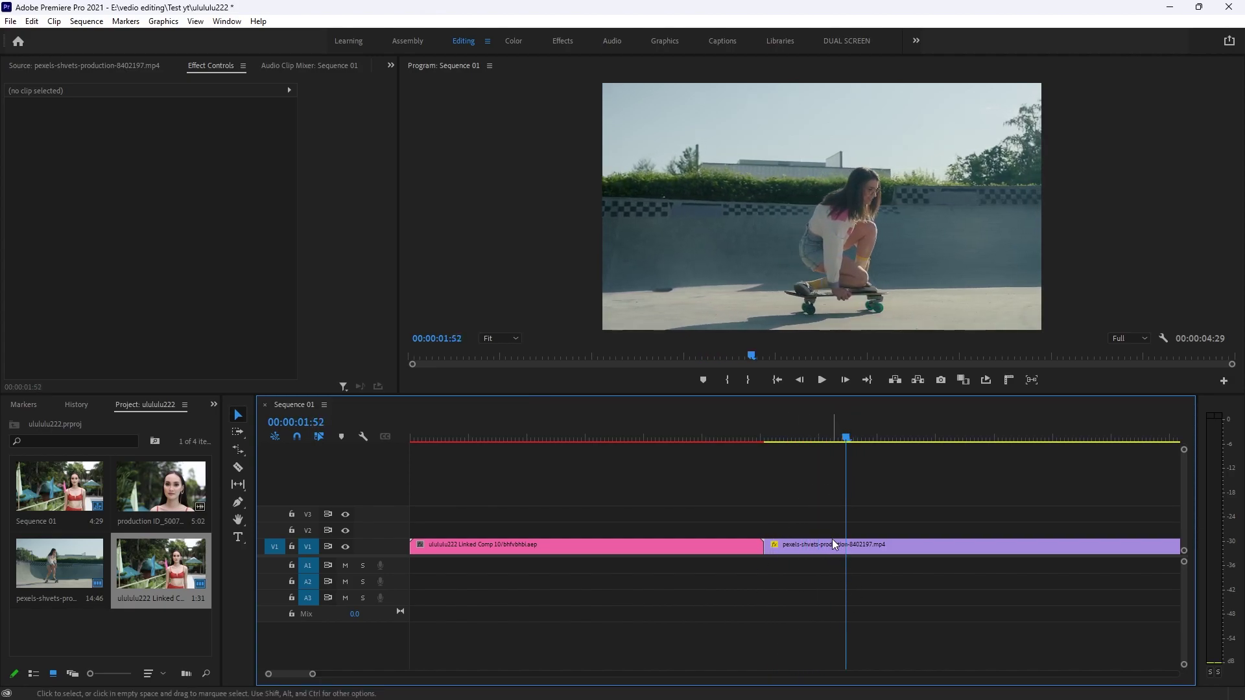
left_click(1037, 438)
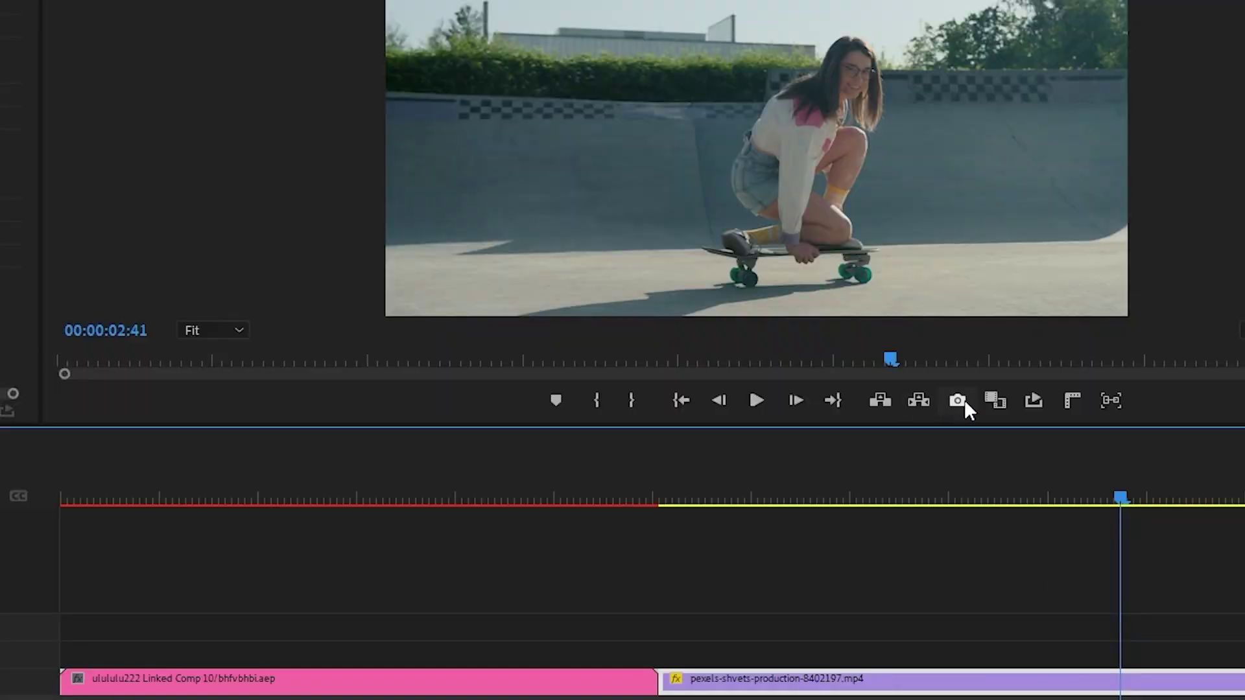
Export that frame as a JPEG still imported into the project
left_click(945, 381)
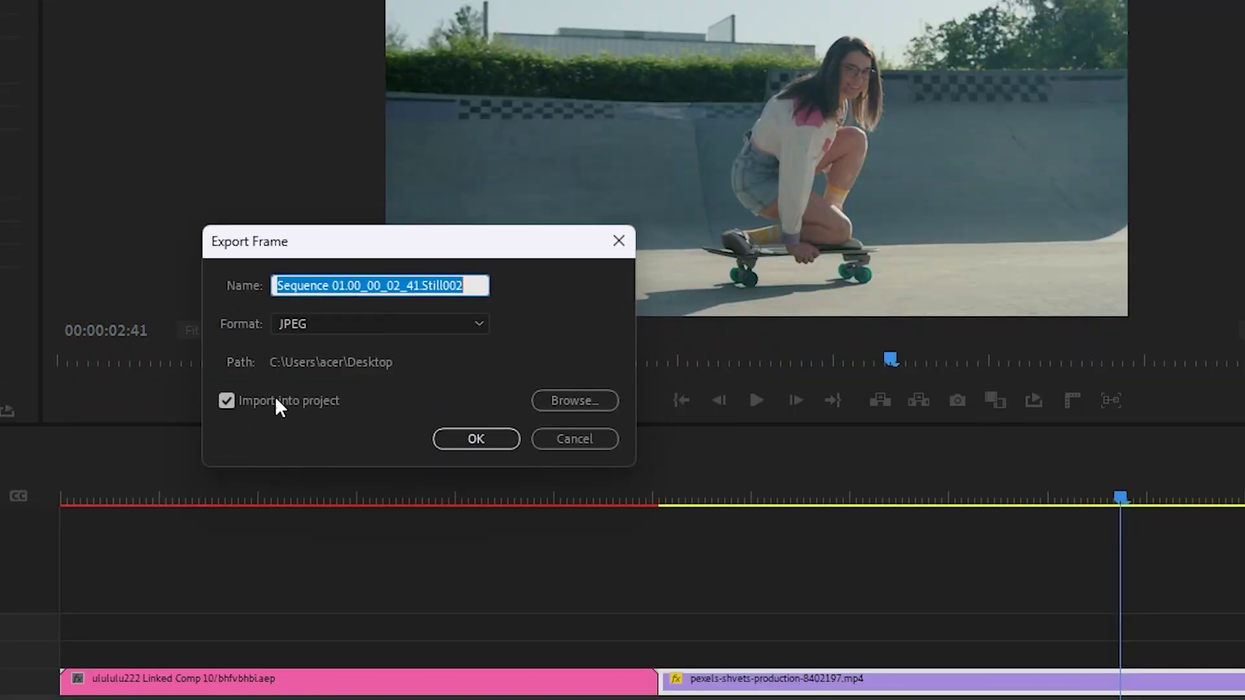
left_click(503, 443)
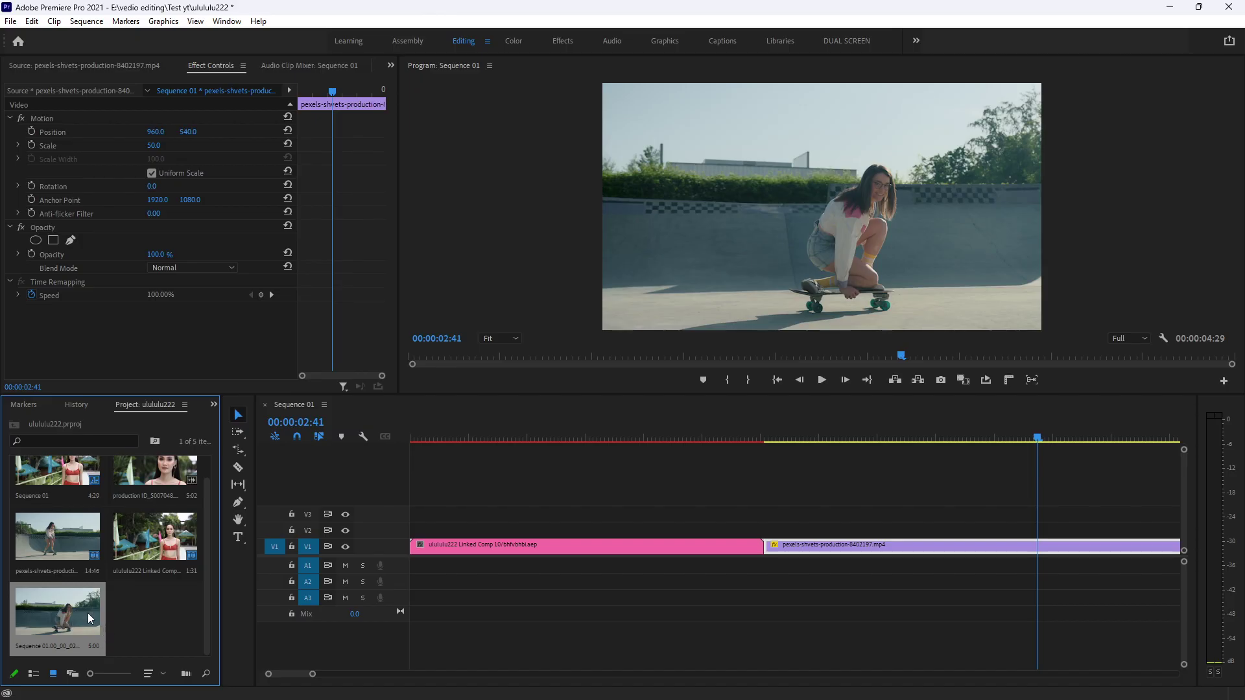
right_click(80, 612)
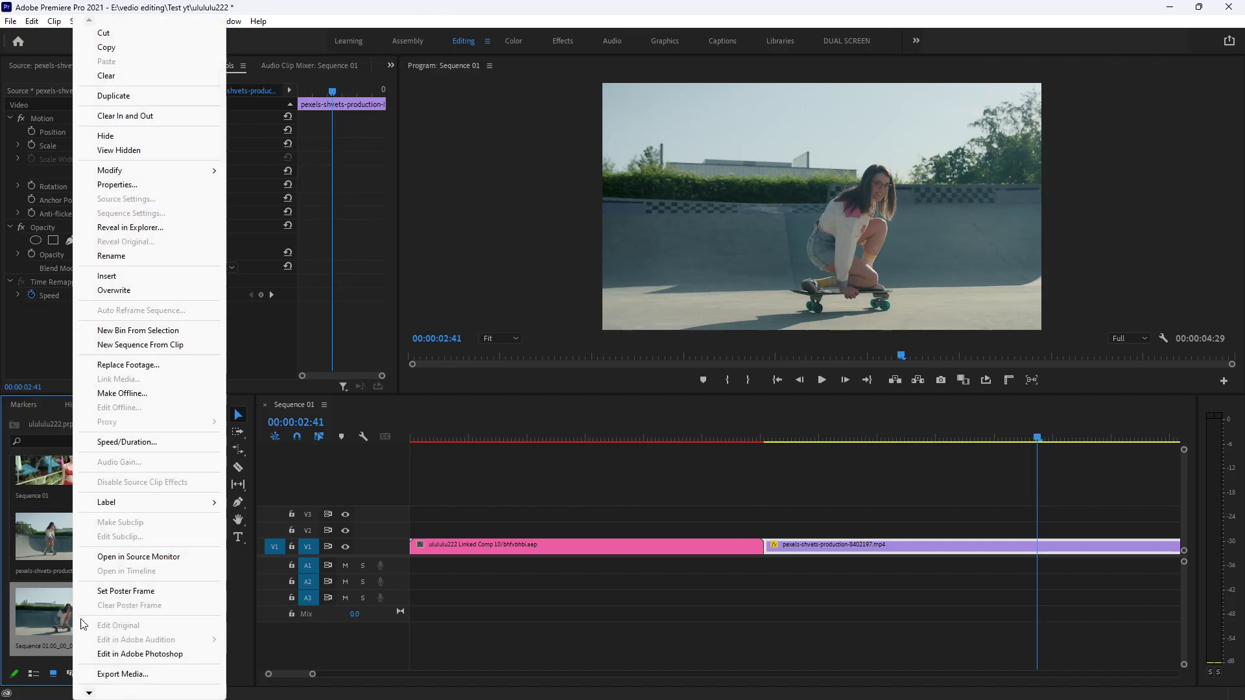
Open the still in Photoshop and auto-select the skater with Select > Subject
left_click(151, 656)
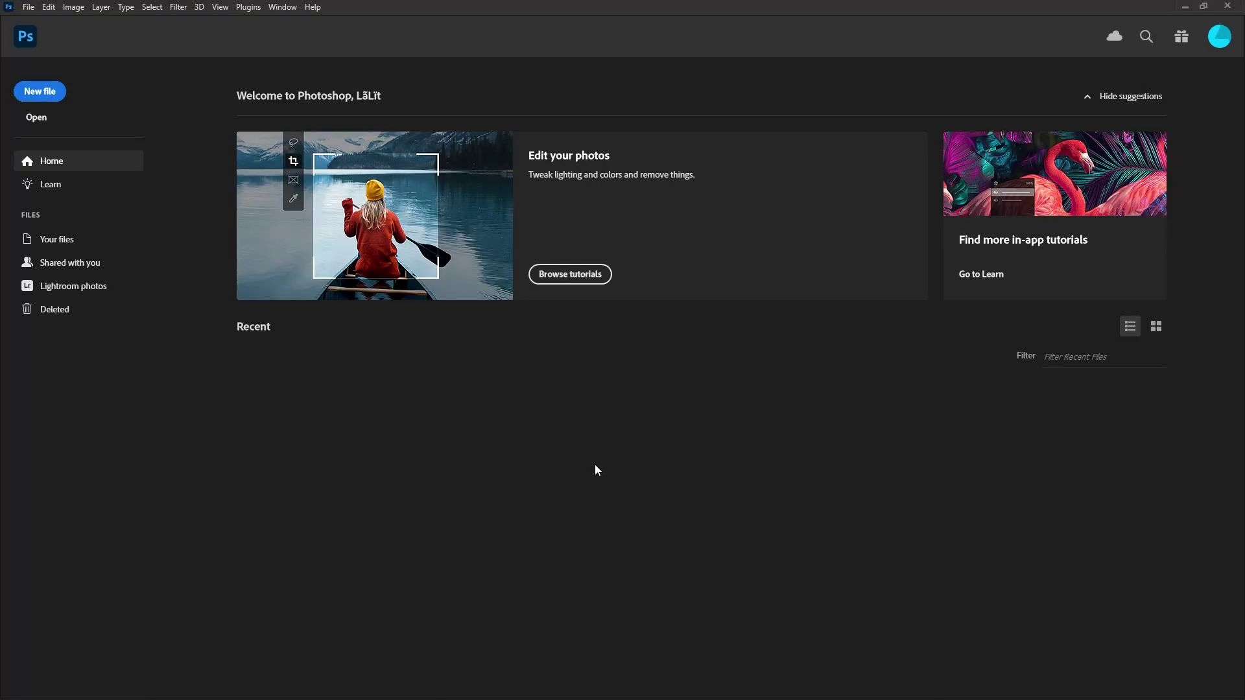
key("v")
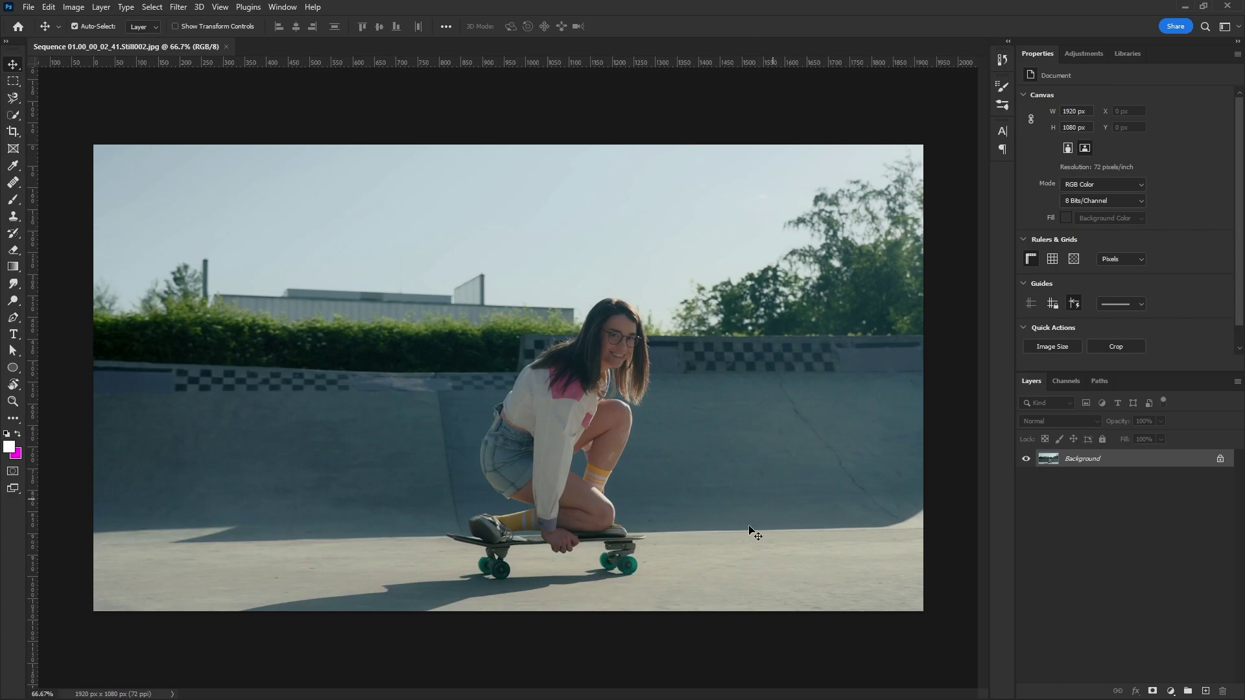
left_click(152, 6)
left_click(162, 158)
Add the yellow sock, truck and wheels to the selection with Quick Selection
key("w")
scroll(543, 555, "up", 5)
right_click(403, 404)
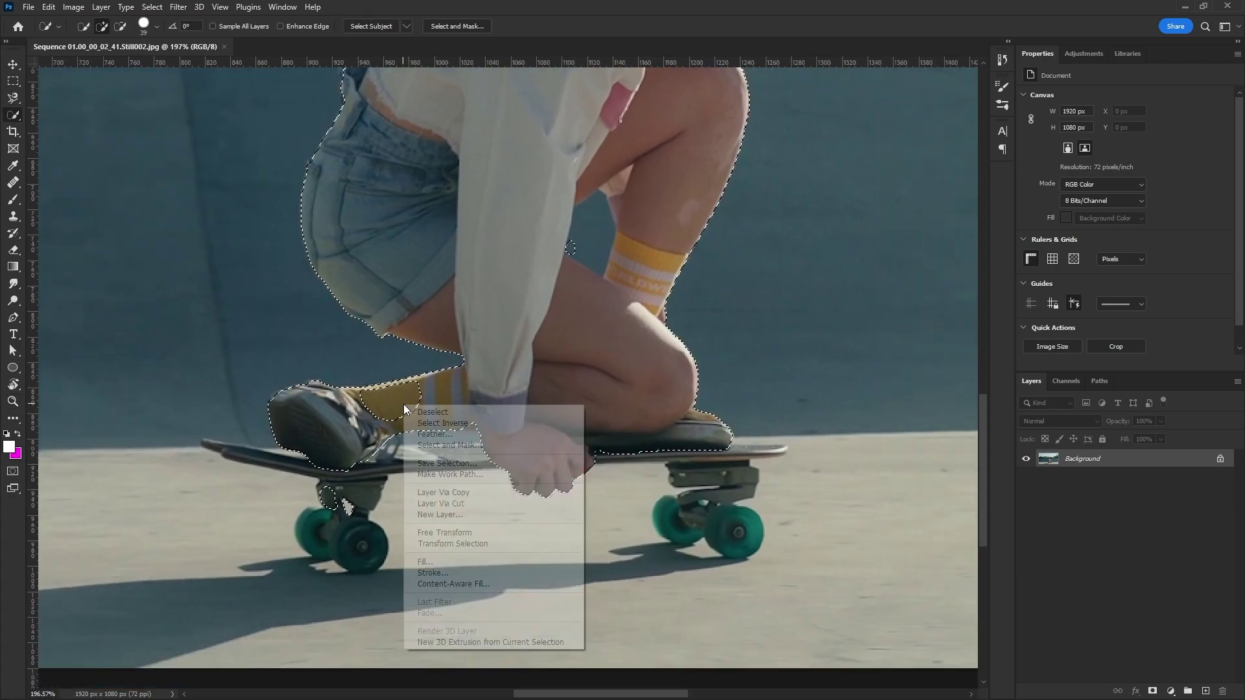
key("Escape")
left_click_drag(368, 406, 361, 436)
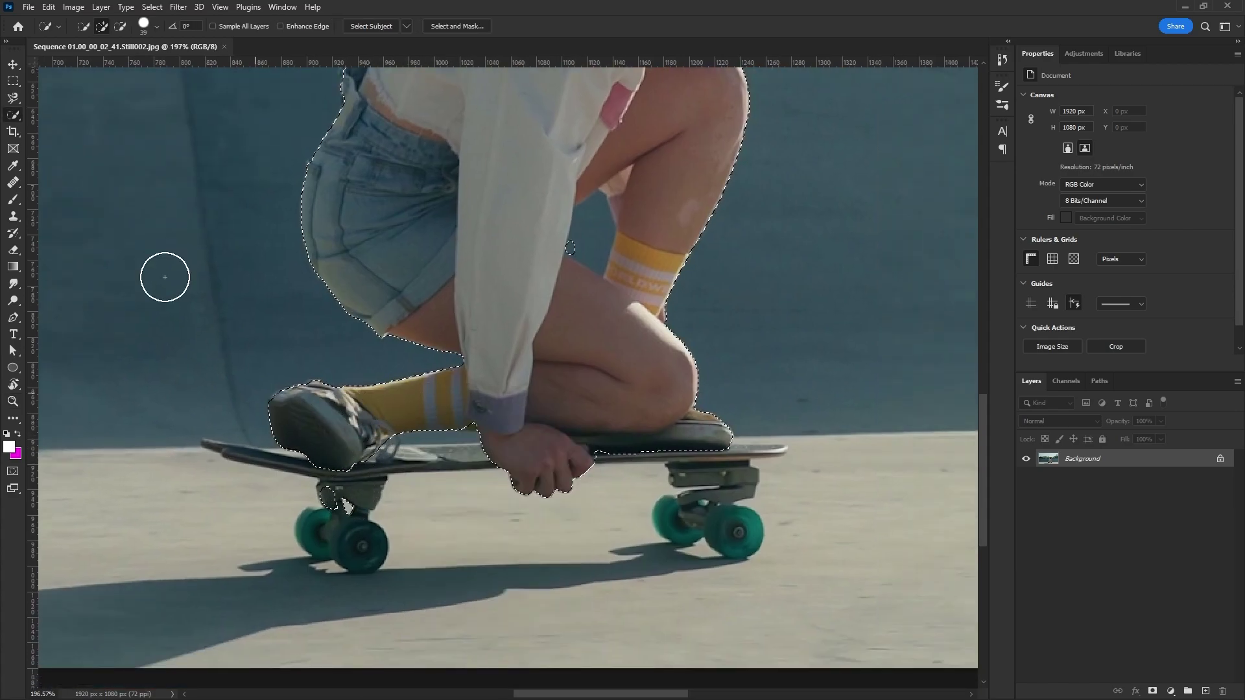
left_click_drag(337, 493, 353, 548)
With a size 9 brush, add the skateboard deck and subtract the background gaps
left_click(156, 26)
left_click_drag(107, 78, 81, 78)
key("Return")
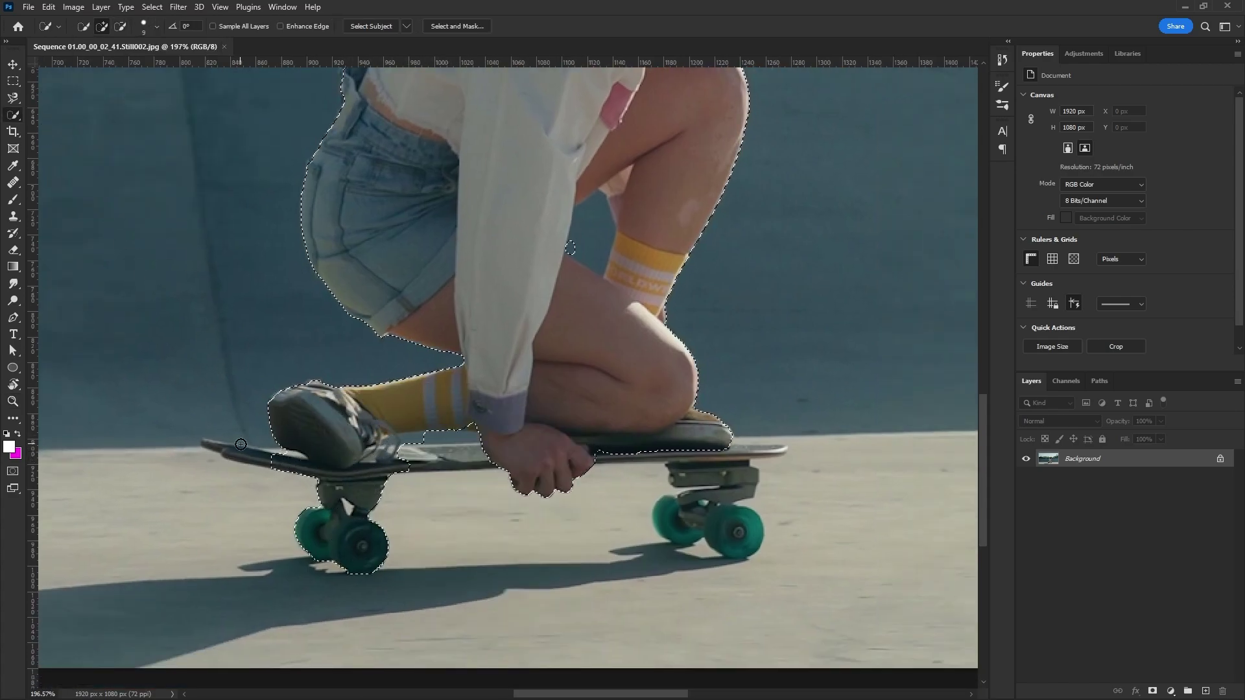
left_click_drag(240, 444, 781, 448)
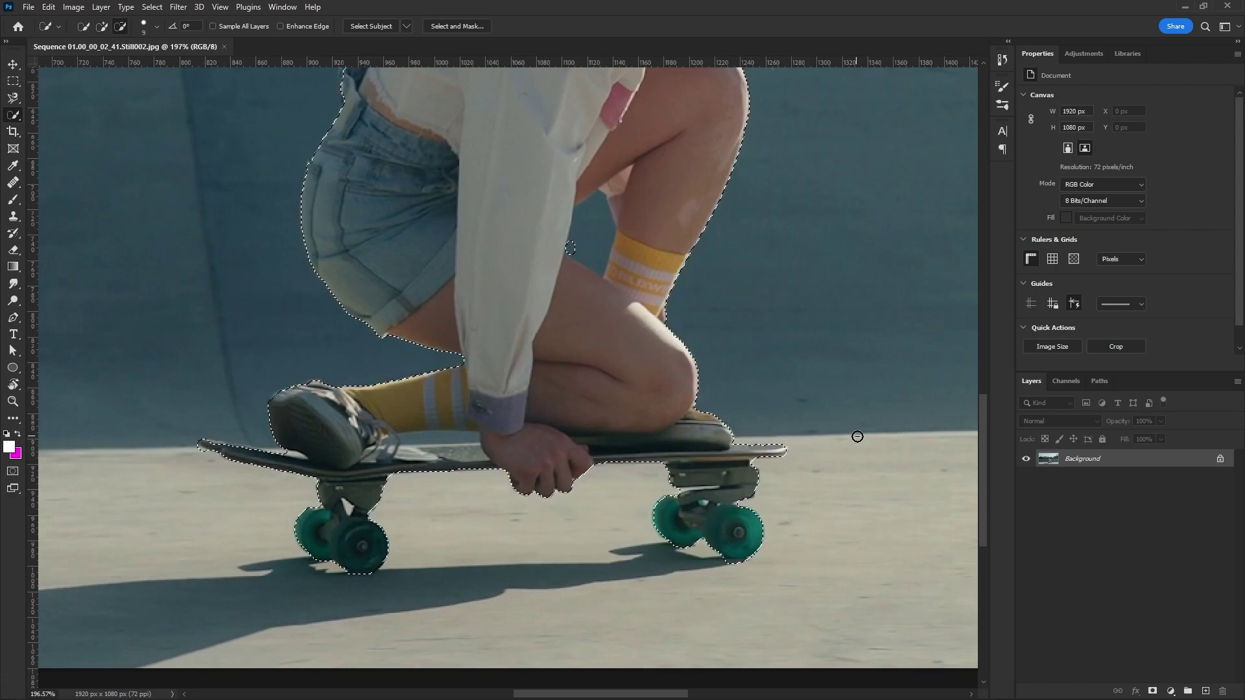
left_click(591, 244, "alt")
left_click(403, 436, "alt")
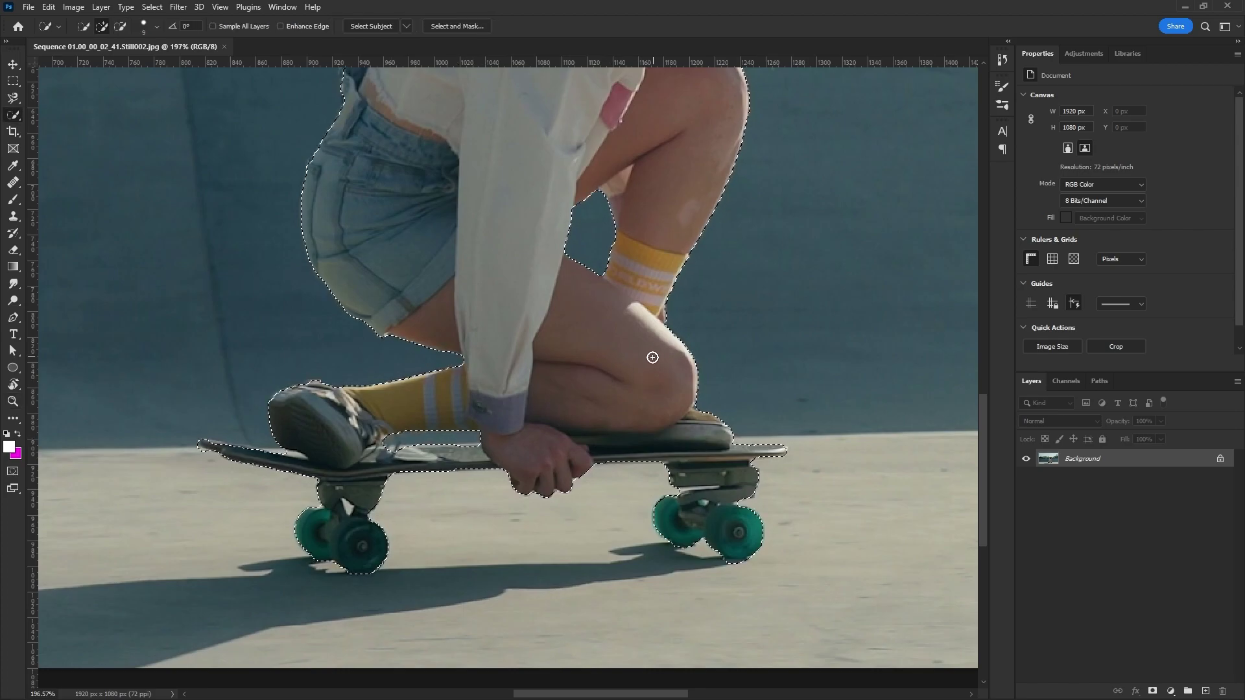
scroll(652, 357, "up", 5)
scroll(551, 326, "up", 3)
scroll(546, 360, "down", 4)
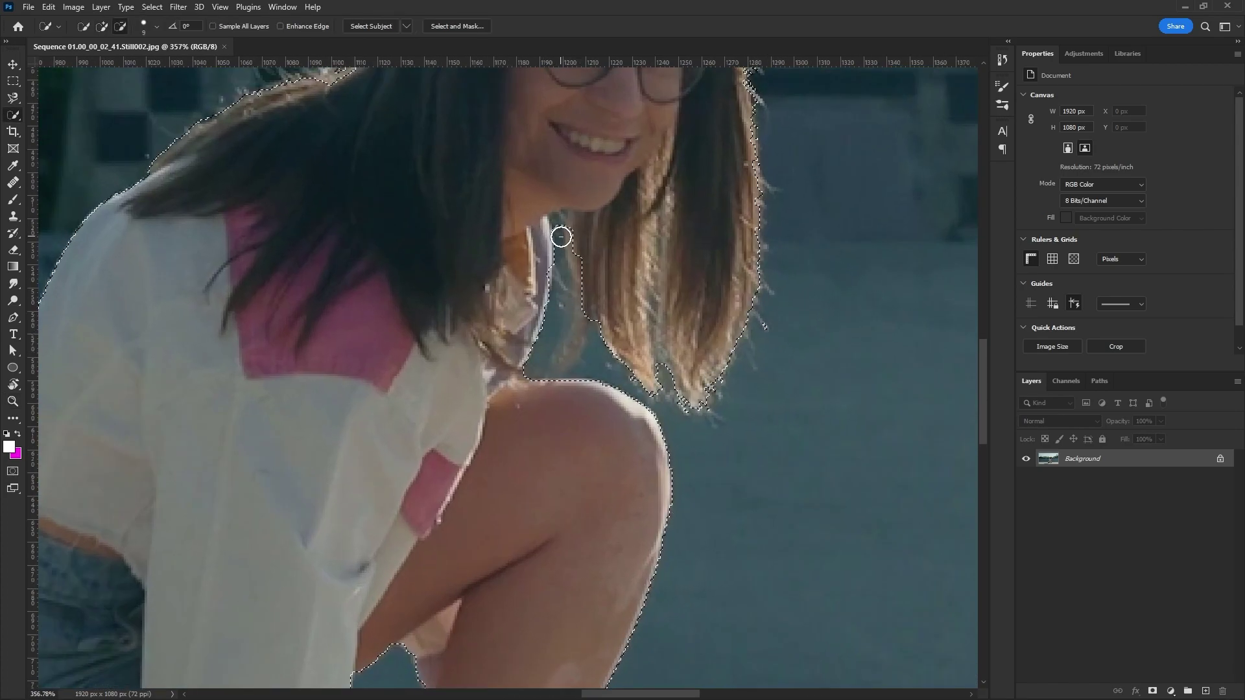
scroll(558, 236, "down", 4)
Copy the selected skater onto a new layer and hide the Background layer
key("z")
key("ctrl+j")
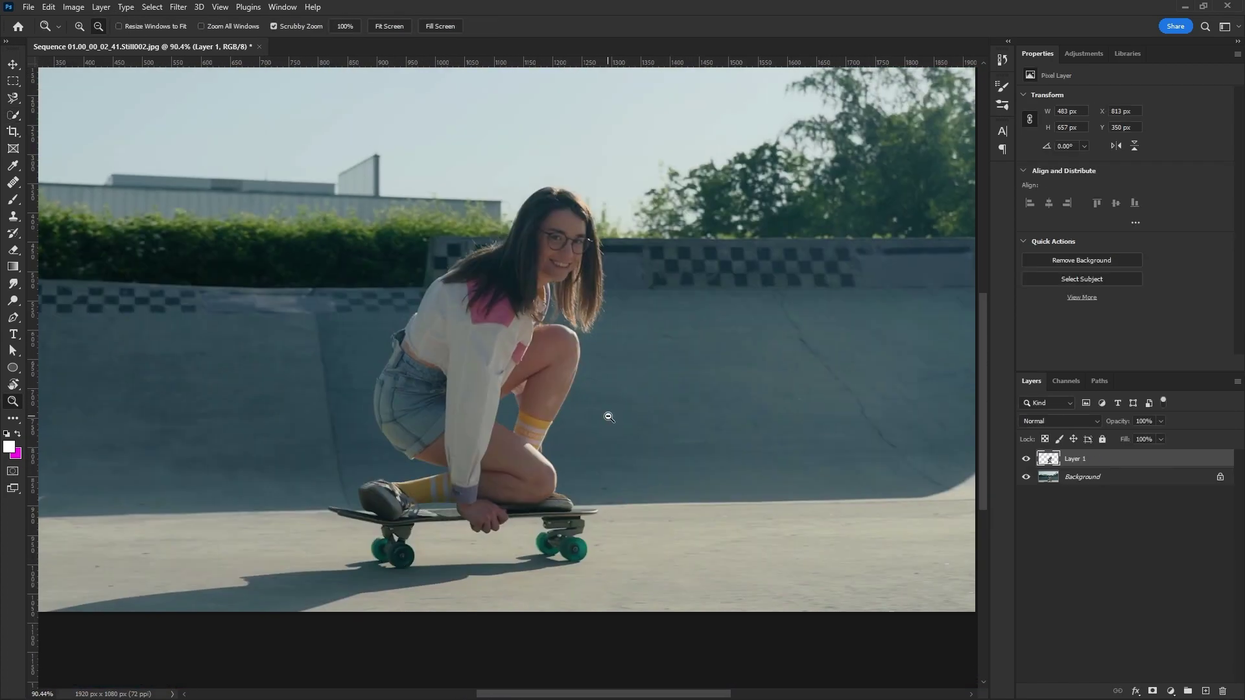
key("v")
left_click(1026, 478)
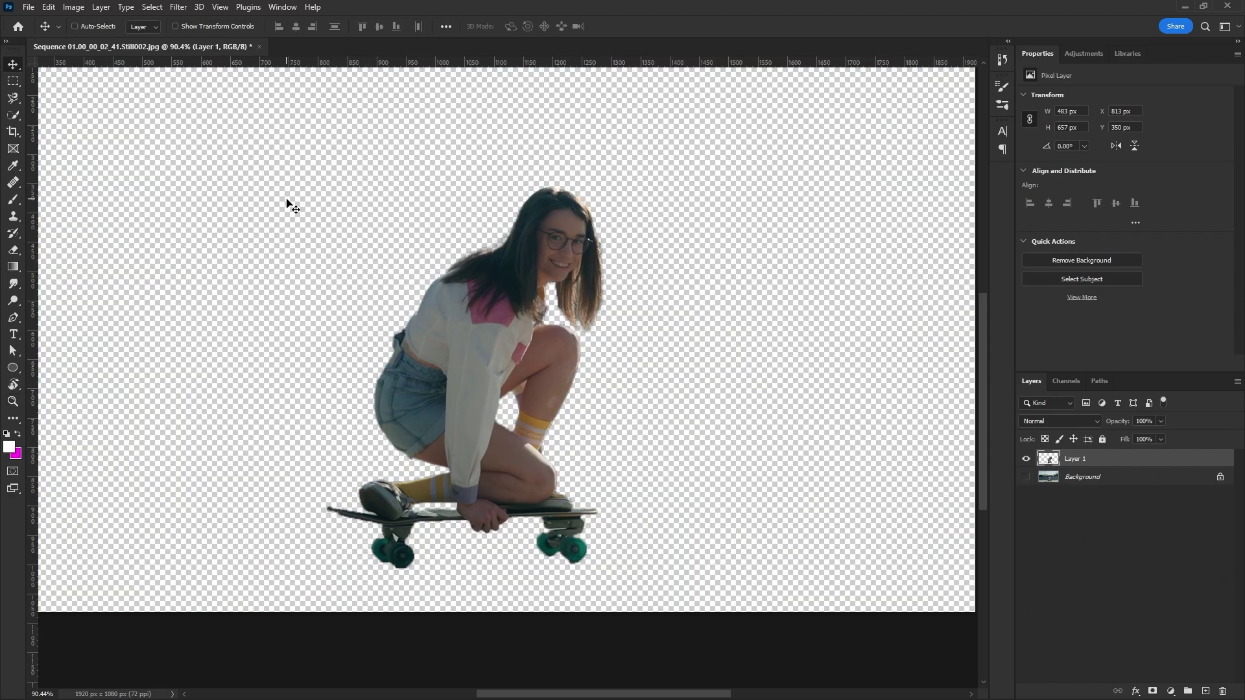
Save the cutout under a new name as a Photoshop PSD document
key("ctrl+shift+s")
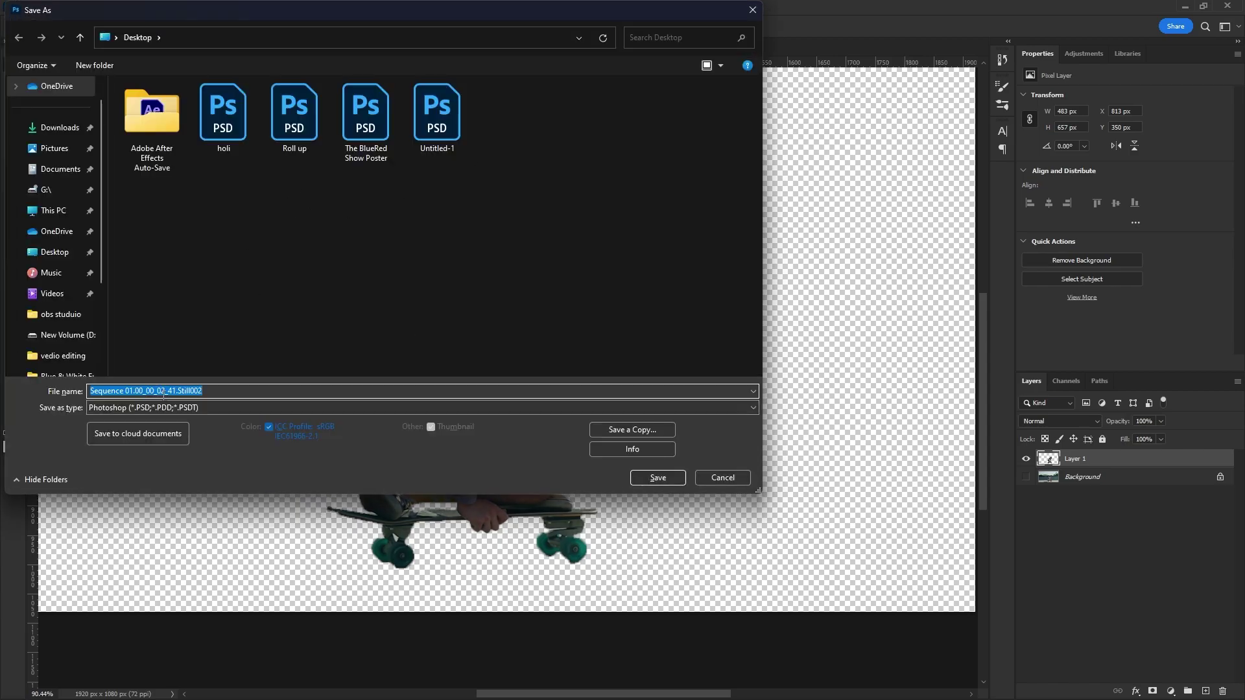
type("skate")
key("Return")
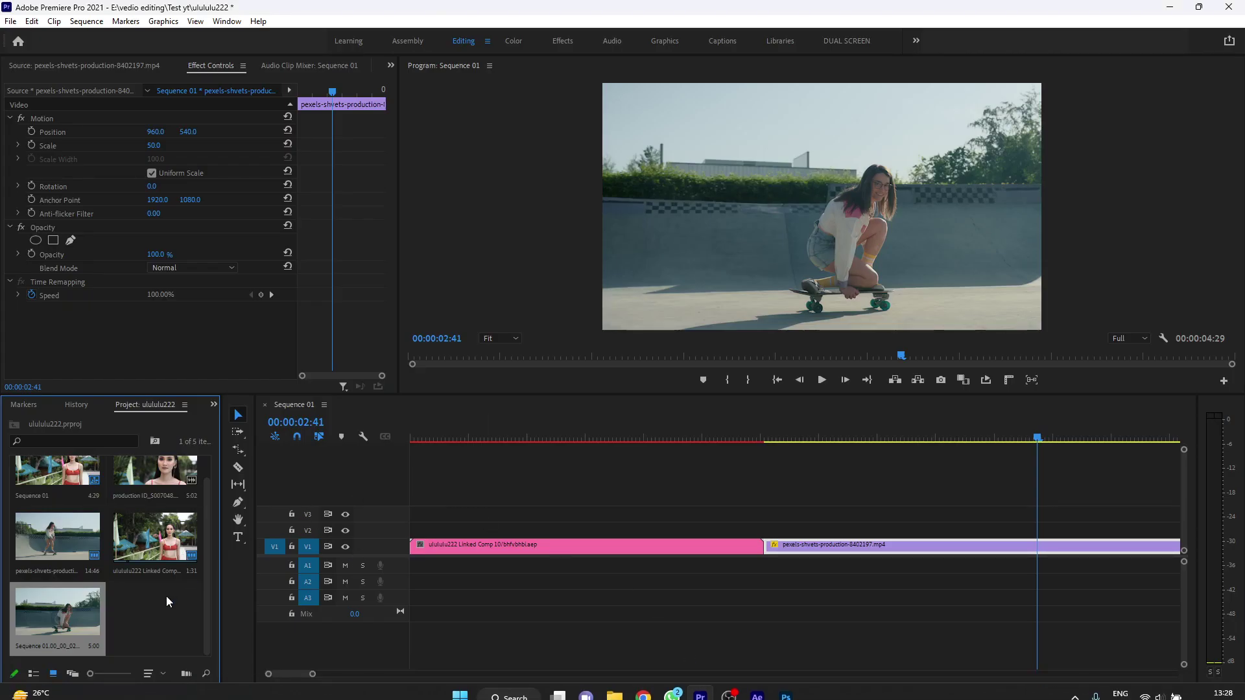
left_click(165, 596)
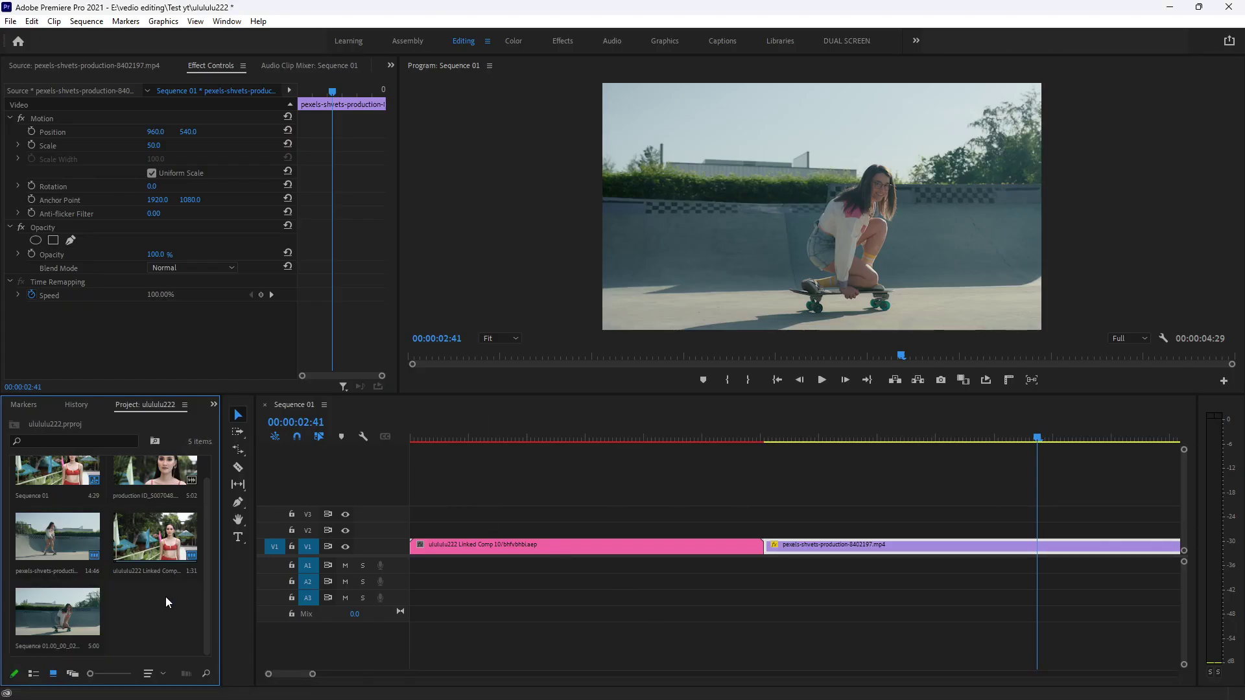
Import save no bg.psd into the Premiere project and place it on track V2
double_click(165, 597)
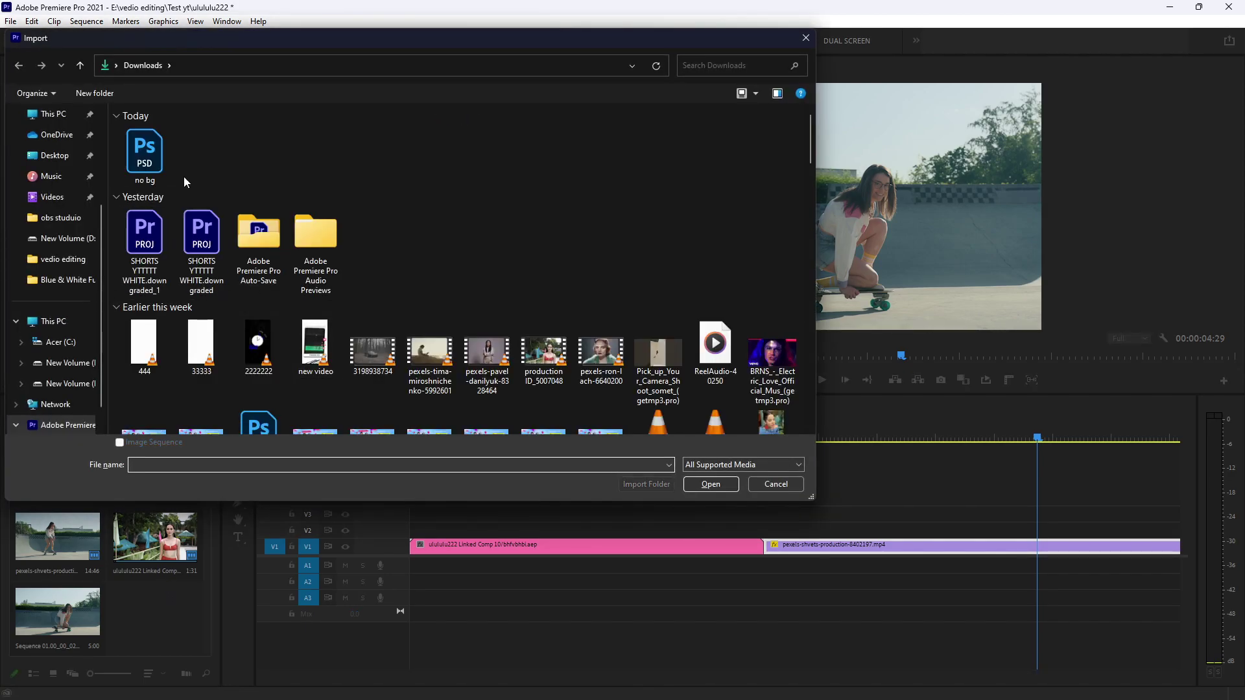
left_click(152, 165)
left_click(691, 485)
key("Return")
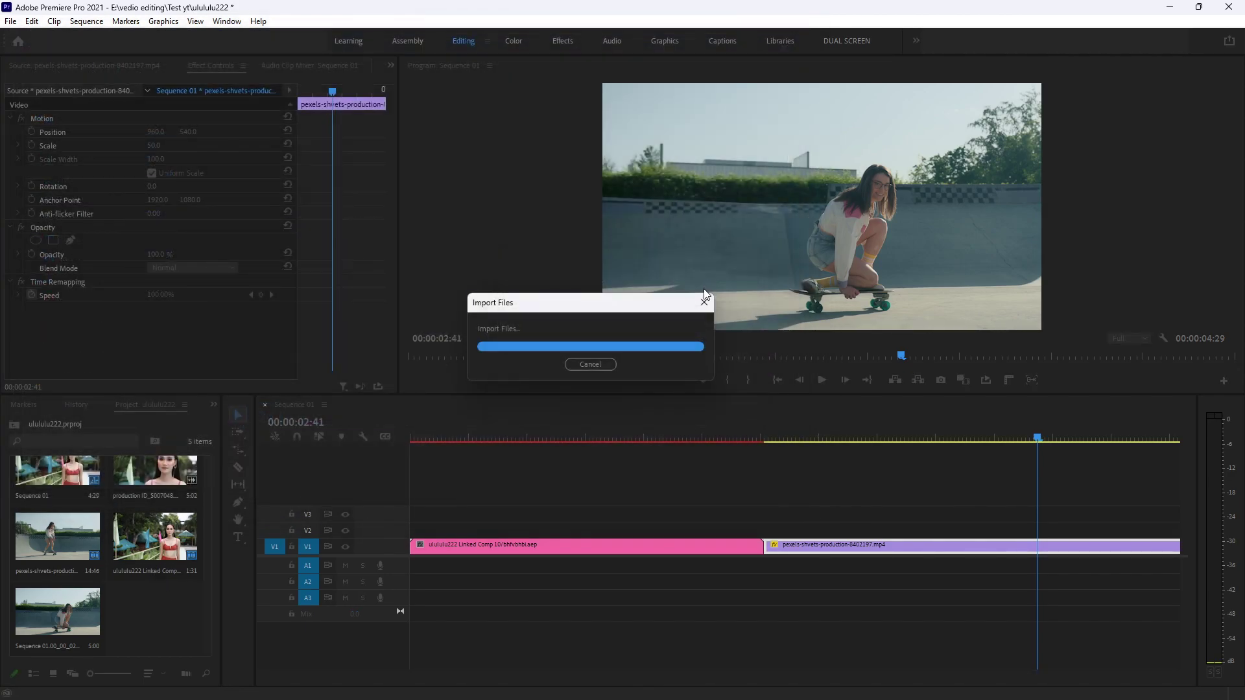
left_click_drag(156, 611, 767, 538)
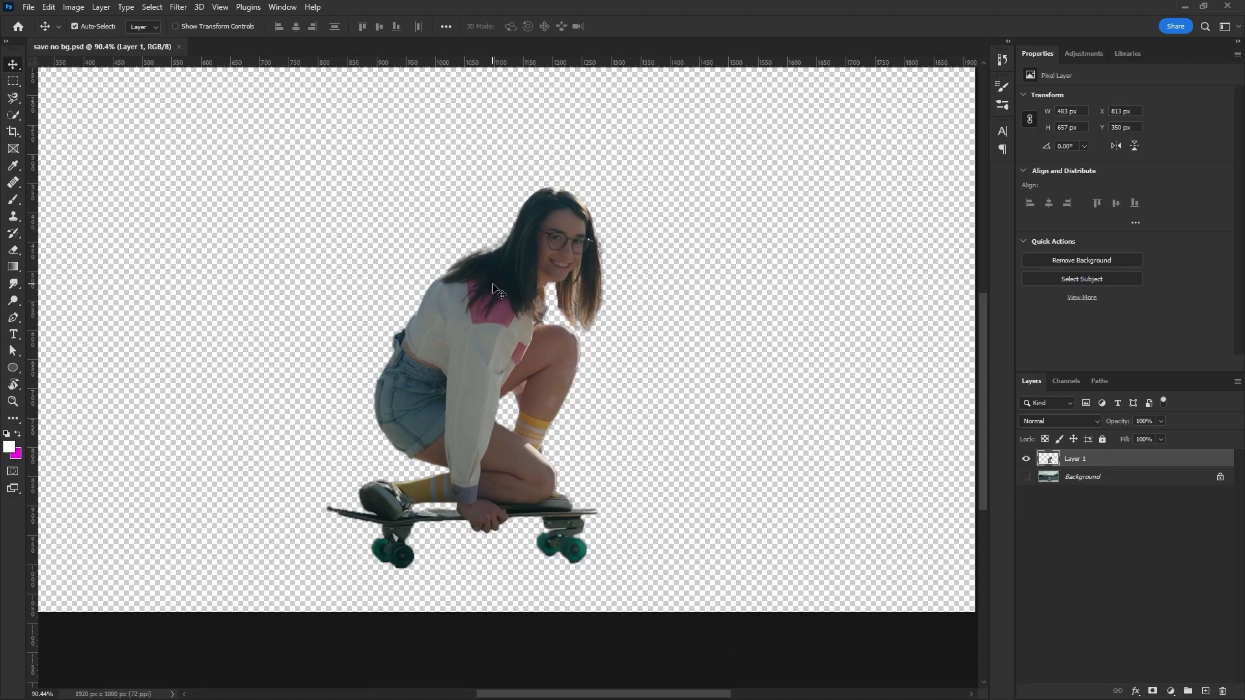
Add a 5 px white outside Stroke layer style to the skater cutout on Layer 1
left_click(1135, 691)
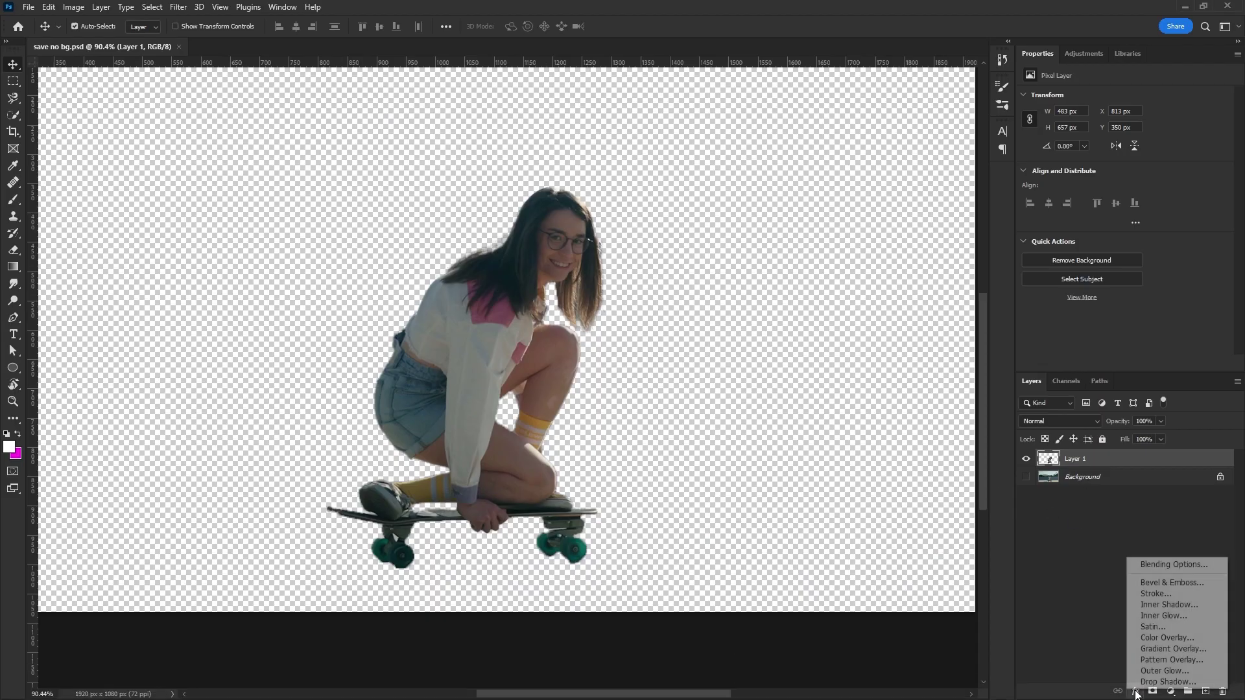
left_click(1142, 601)
left_click(940, 396)
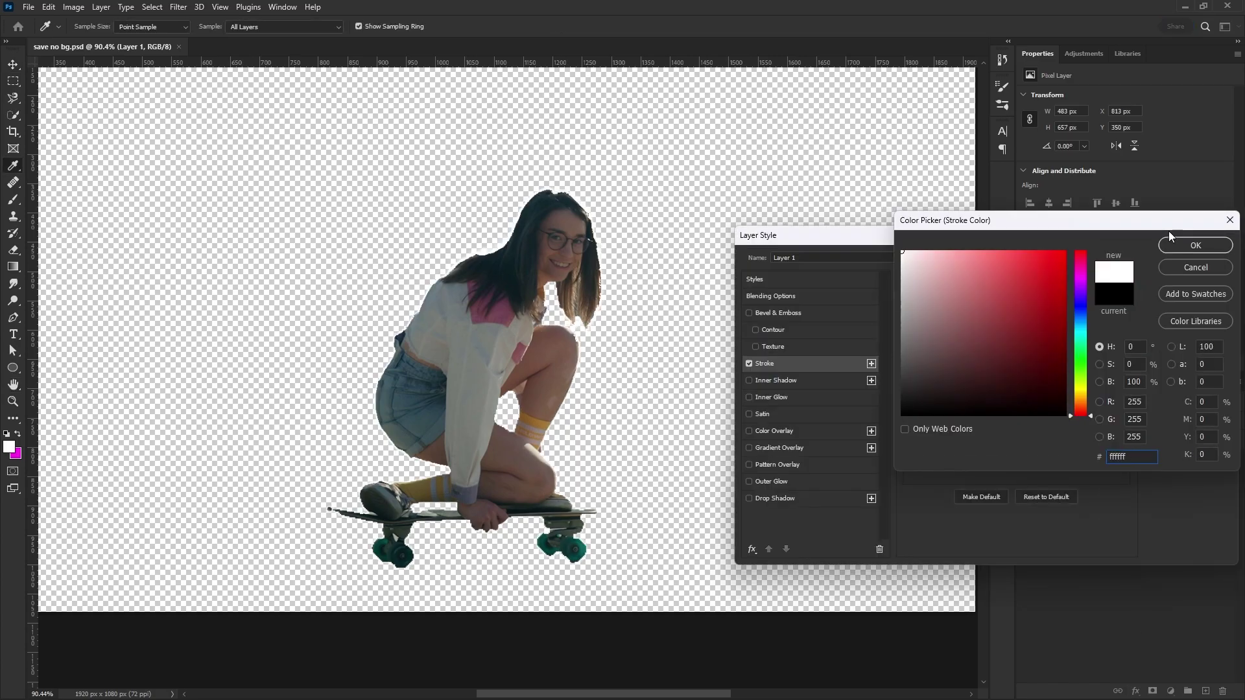
left_click(1190, 245)
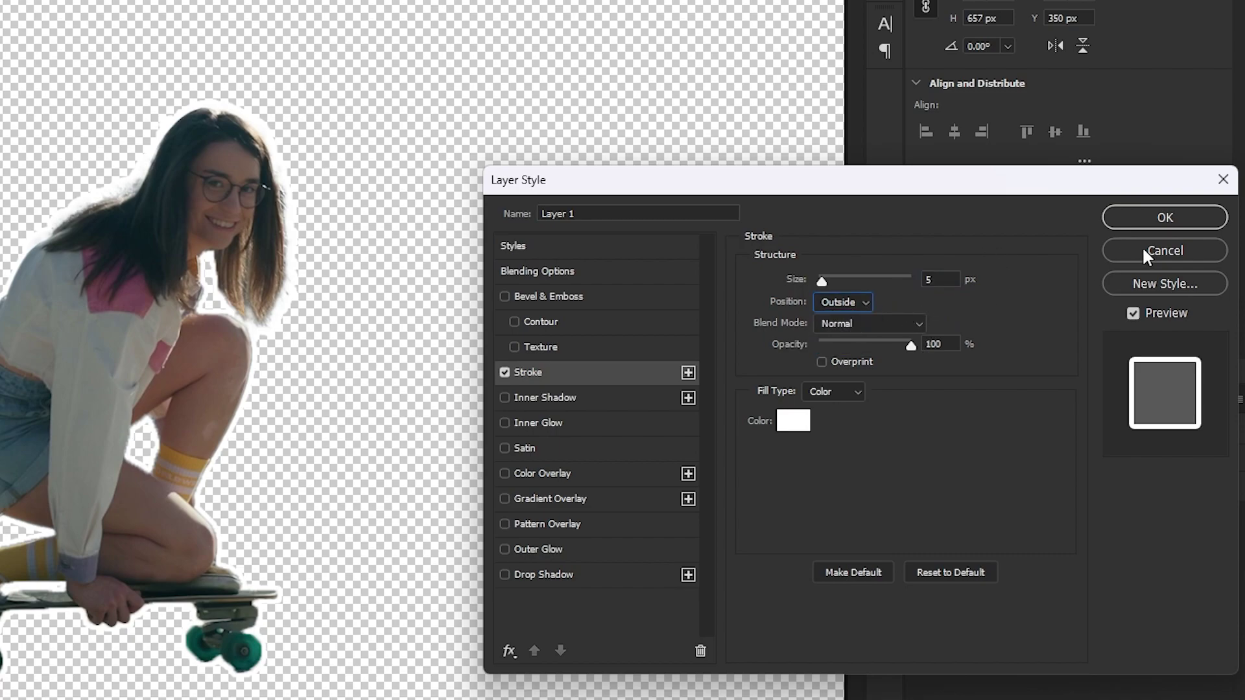
left_click(1166, 223)
Switch back to the Premiere Pro project to see the updated V2 clip
key("ctrl")
mouse_move(802, 684)
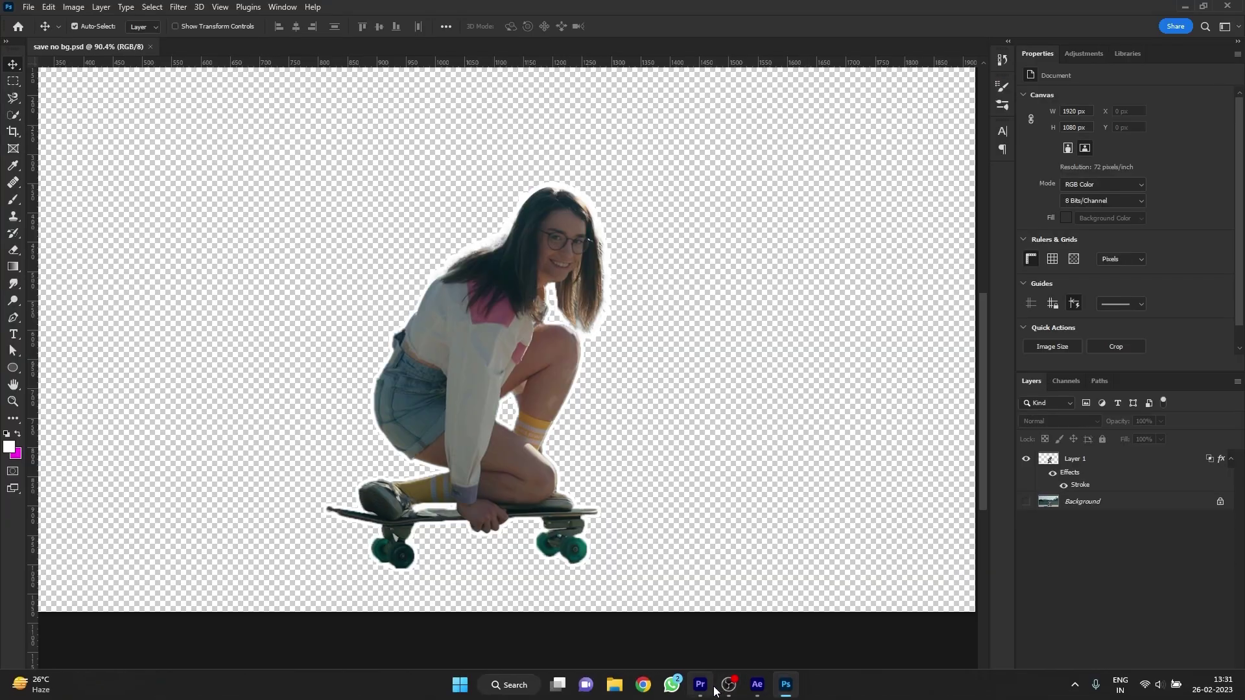
left_click(701, 686)
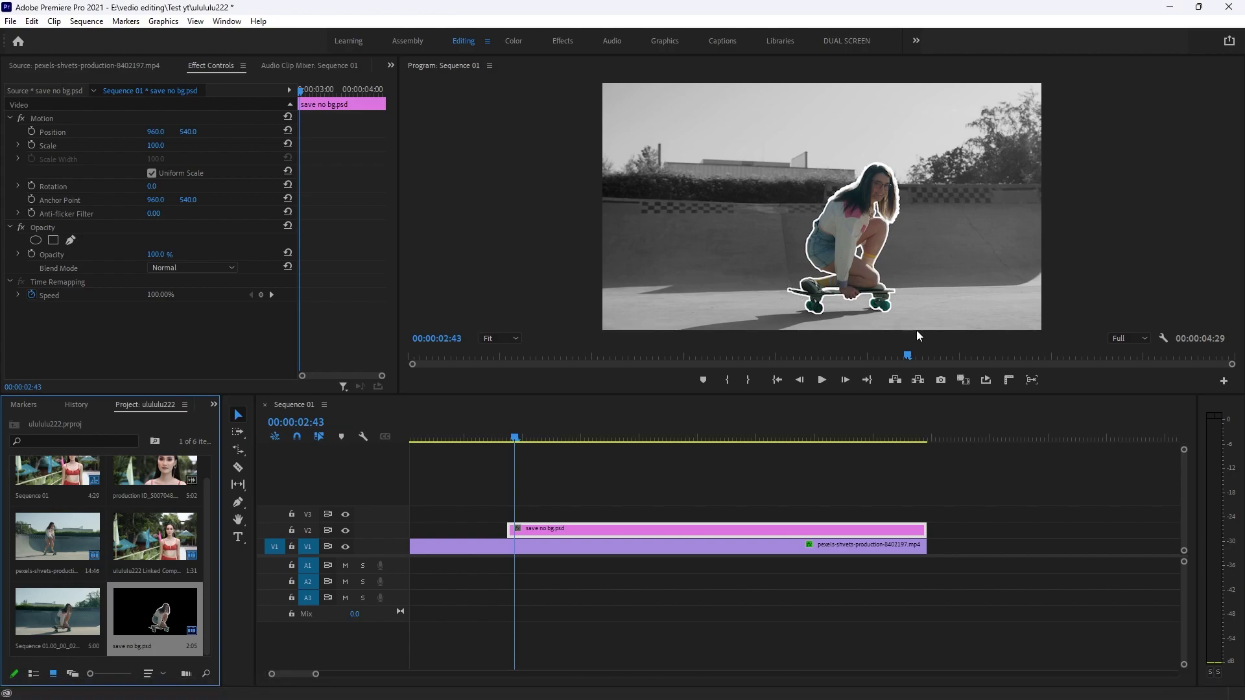
Move the playhead to 02:43 and add a 'the skater' text title in the Program monitor
left_click_drag(530, 447, 526, 455)
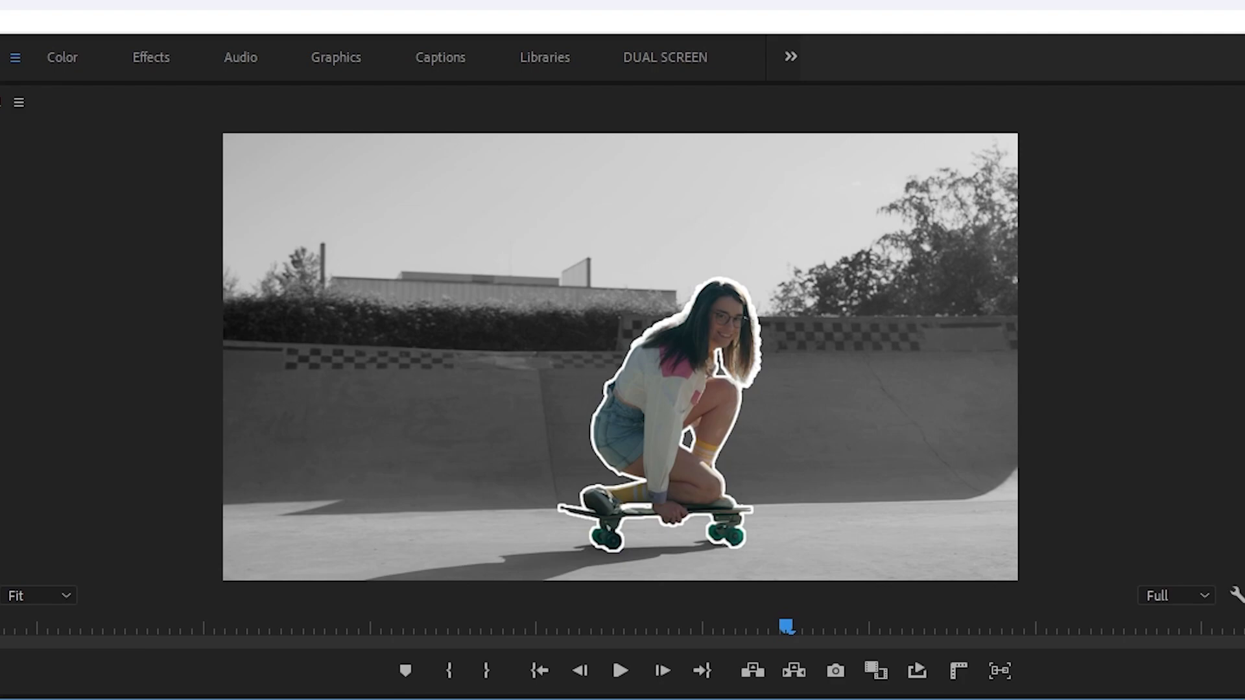
left_click(777, 209)
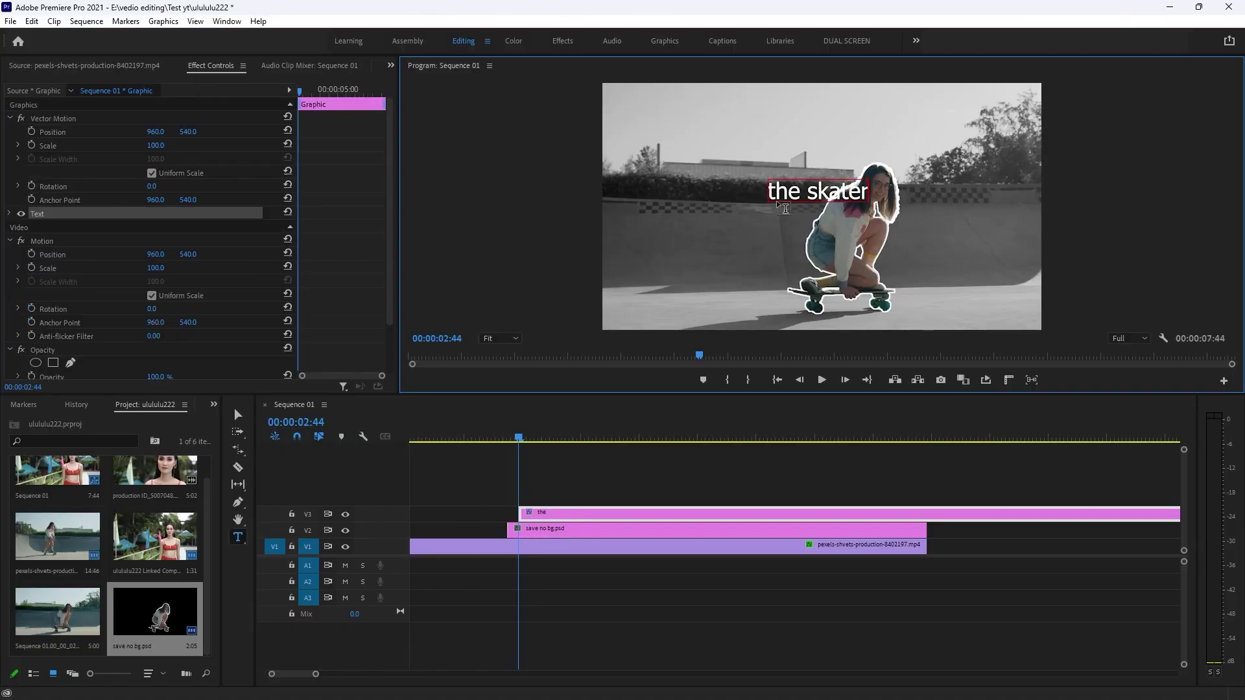
Change the title text's font to Road Rage
key("ctrl+a")
left_click(9, 213)
left_click(90, 255)
scroll(151, 355, "down", 3)
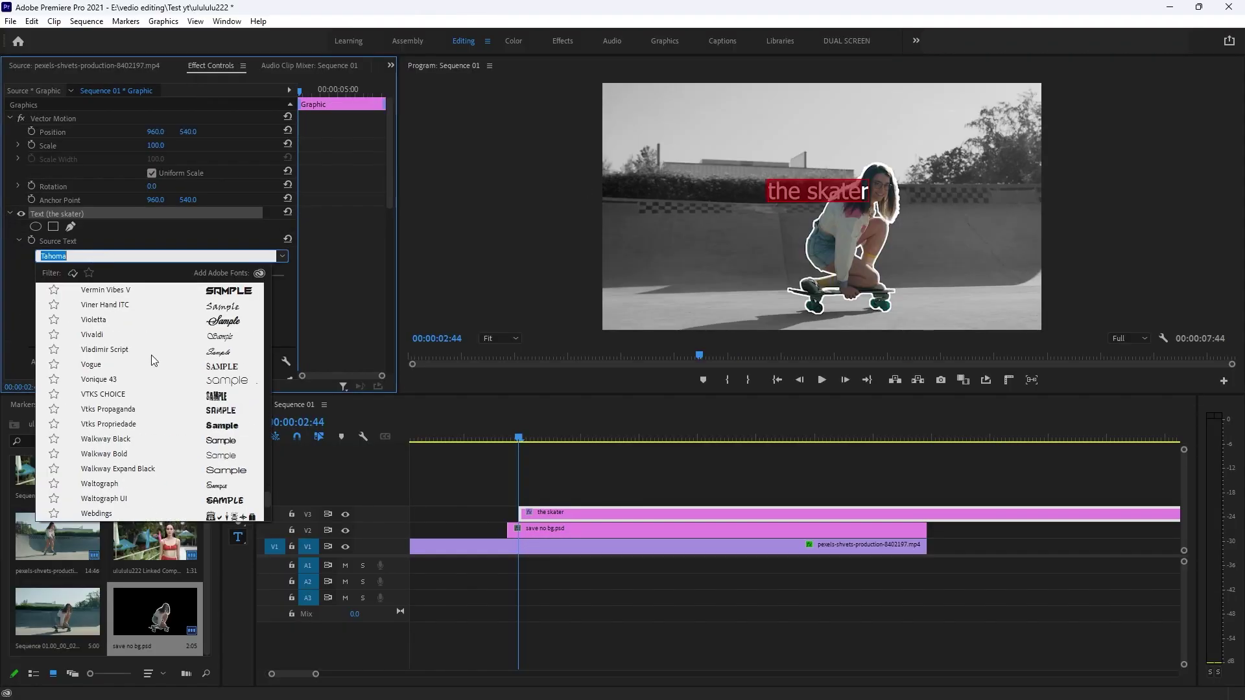
scroll(150, 355, "up", 3)
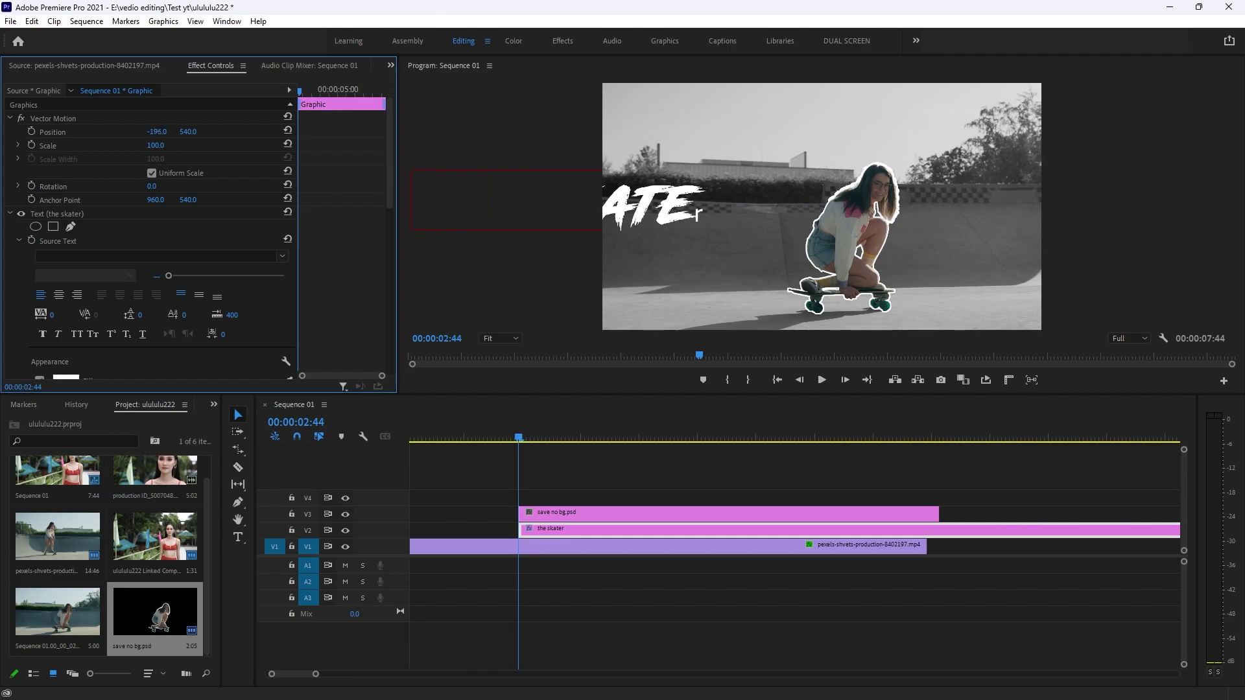
Keyframe the title sliding from Position X -682 to 913 and scaling up by 02:55
left_click_drag(172, 134, 97, 134)
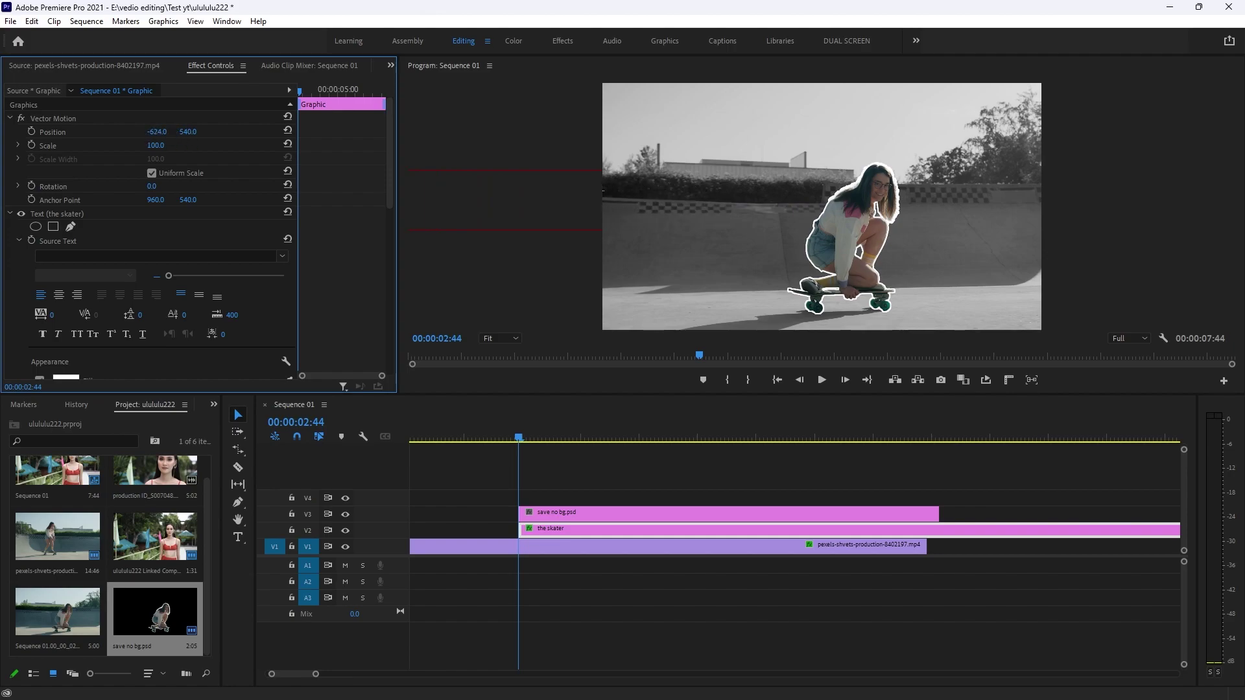
left_click(31, 132)
left_click(31, 146)
left_click_drag(519, 436, 549, 439)
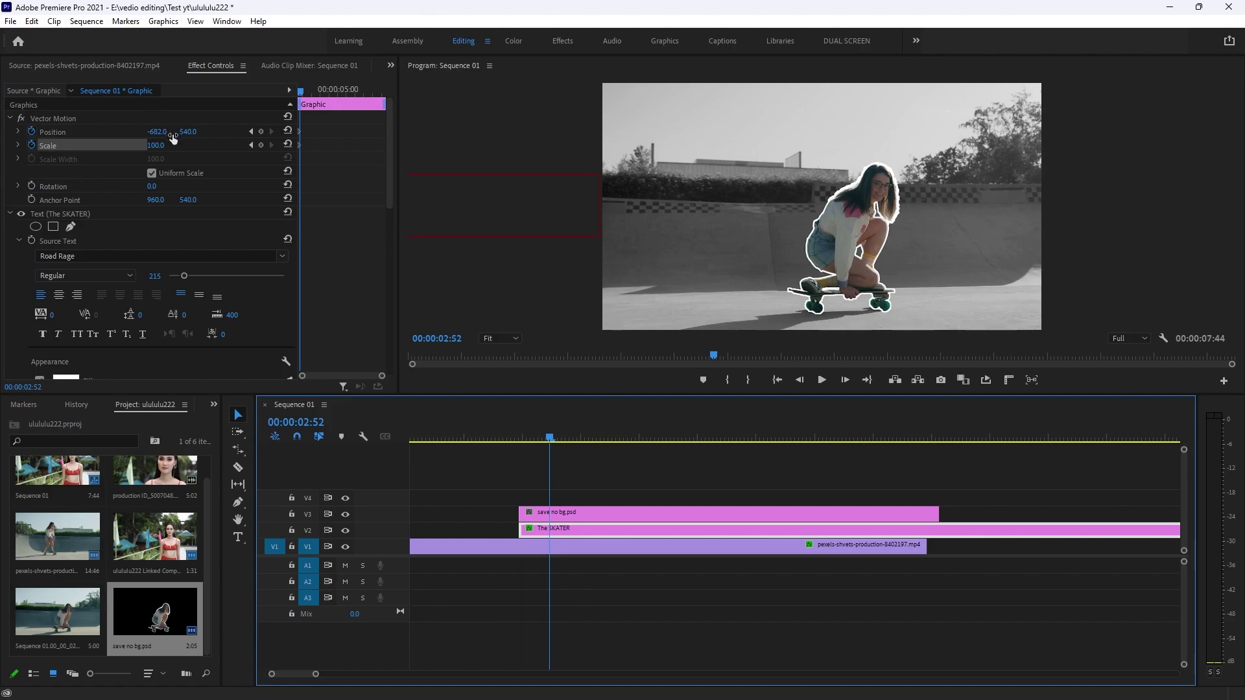
left_click_drag(561, 439, 562, 438)
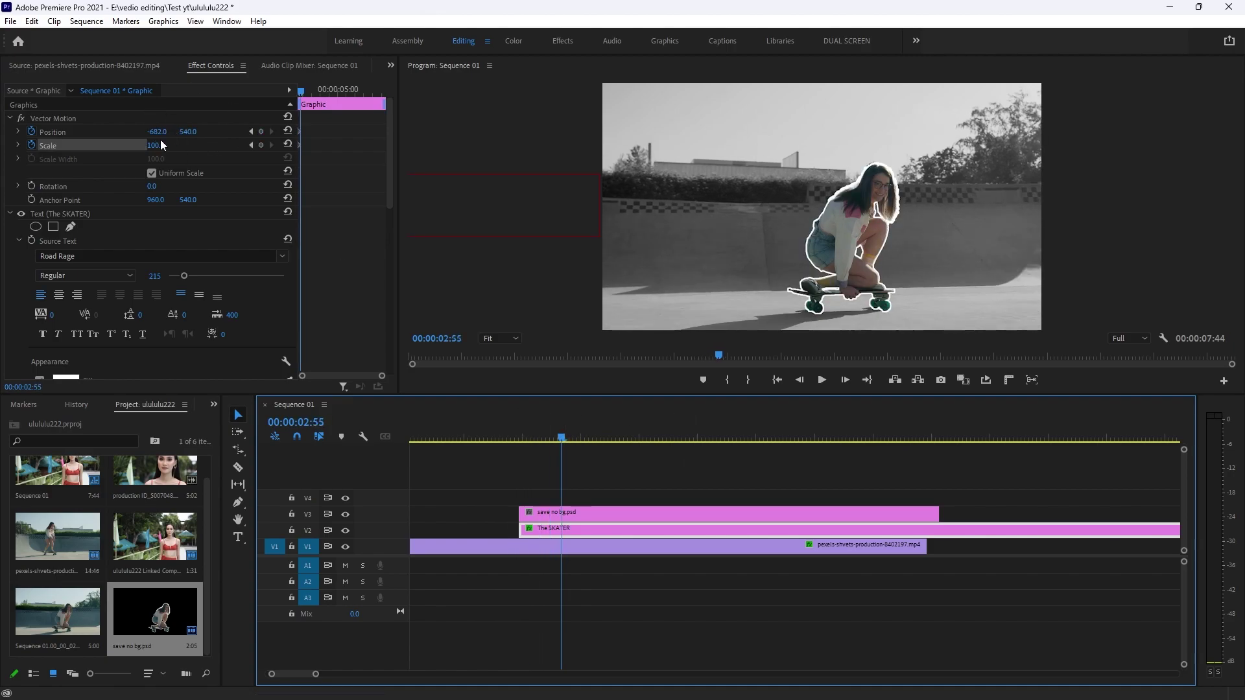
left_click_drag(157, 131, 259, 131)
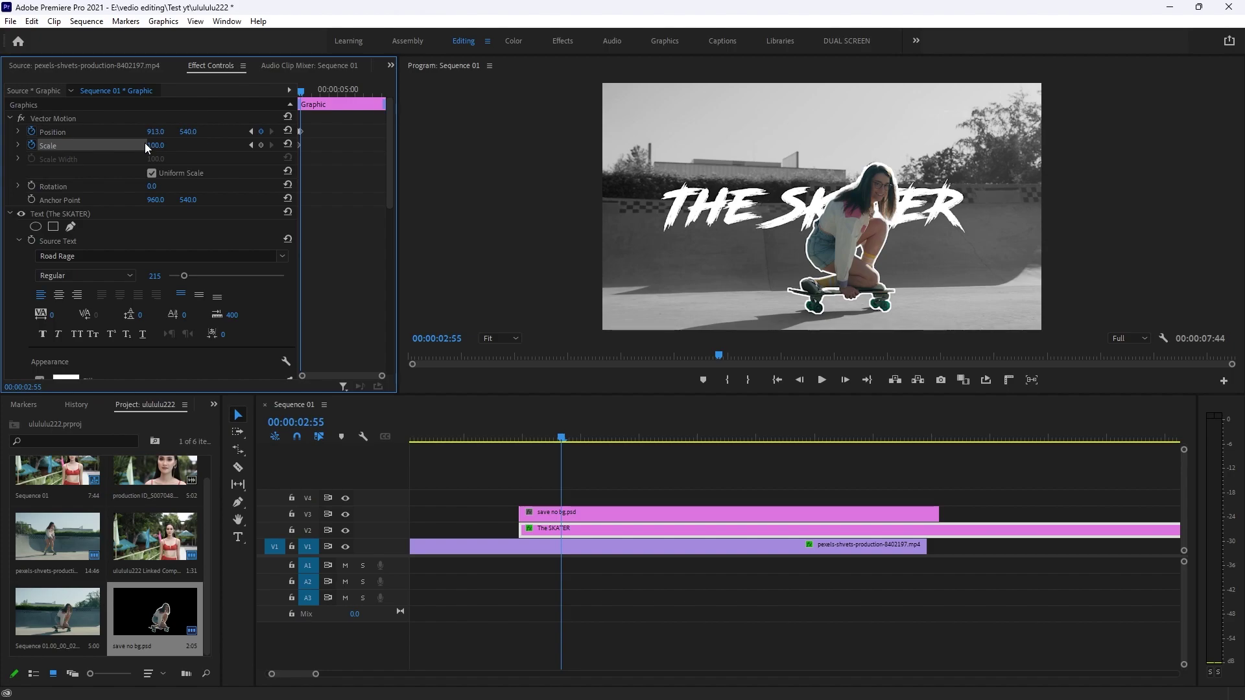
left_click_drag(156, 145, 181, 145)
Create a new Adjustment Layer and place it on track V2
left_click(254, 673)
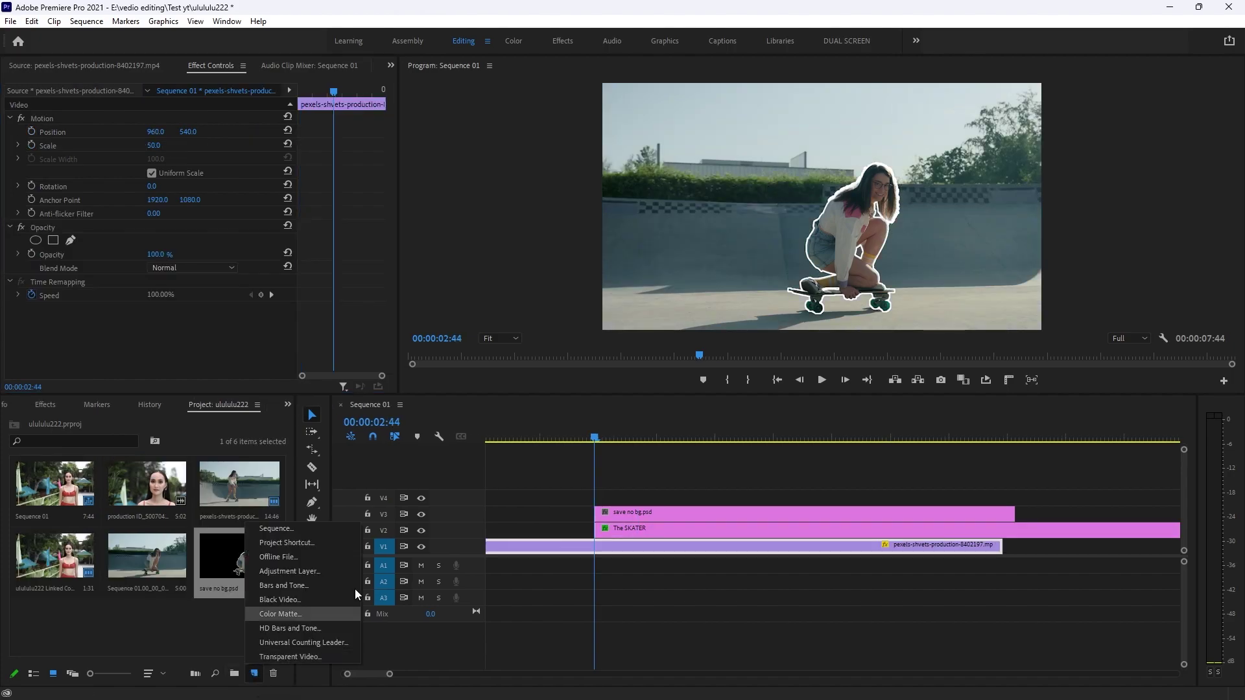
left_click(285, 571)
left_click(644, 402)
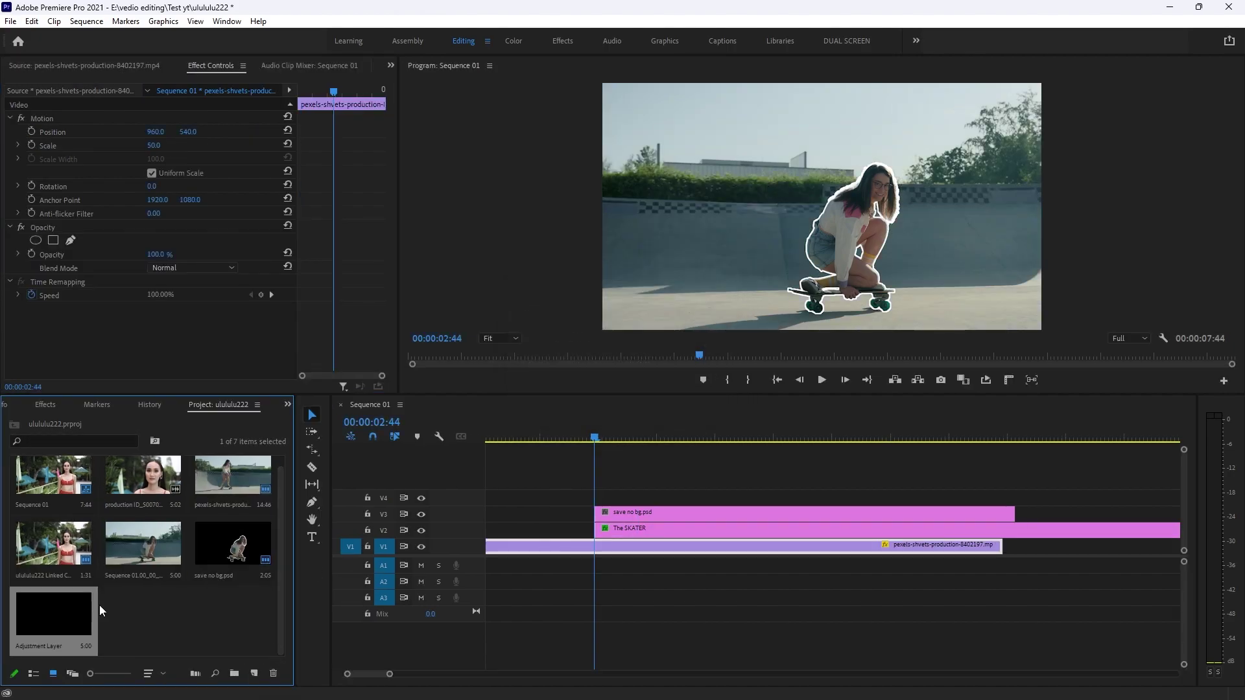
left_click_drag(91, 606, 655, 525)
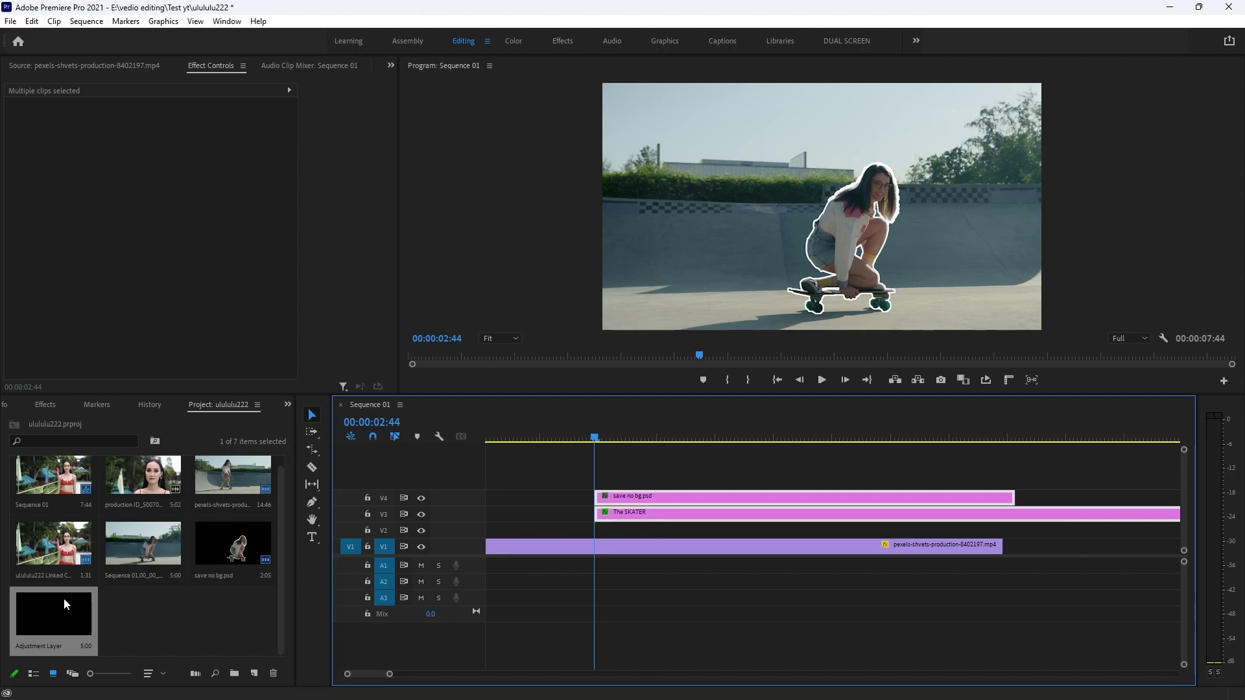
left_click_drag(654, 525, 622, 527)
Apply the Black & White effect to the adjustment layer
left_click(622, 527)
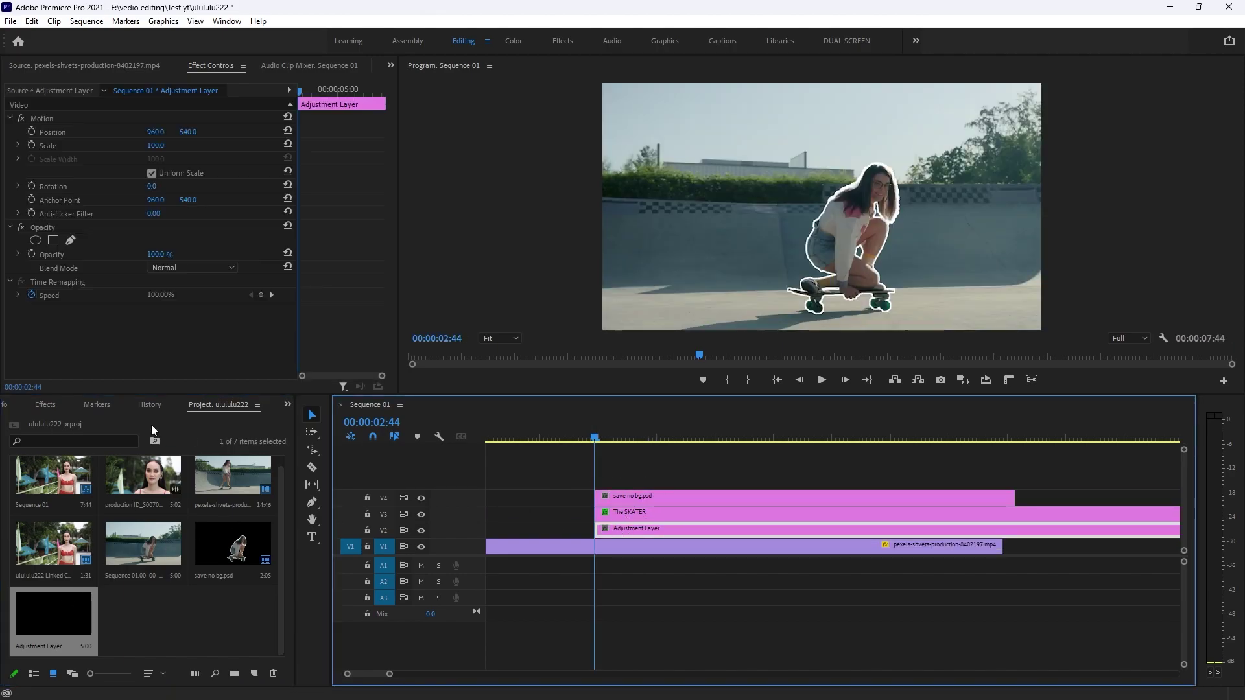
left_click(52, 404)
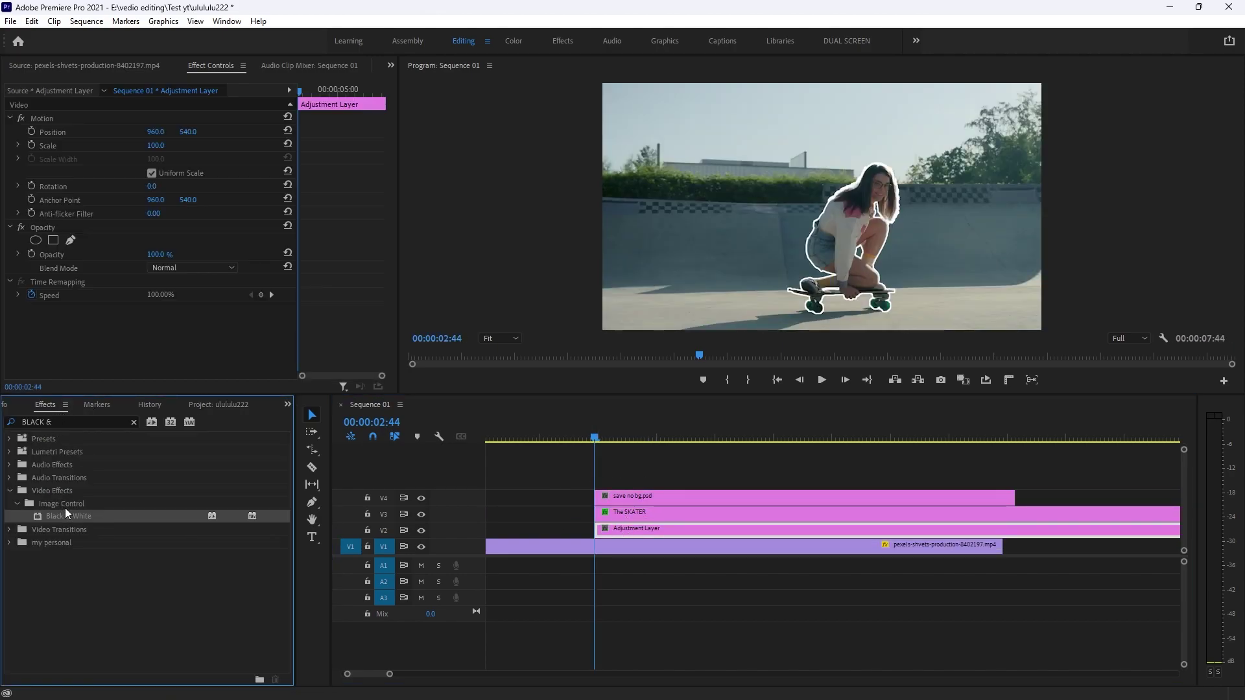
left_click_drag(65, 515, 622, 528)
Cut the V1 footage at 02:44 and add a Frame Hold to the piece after the cut
key("c")
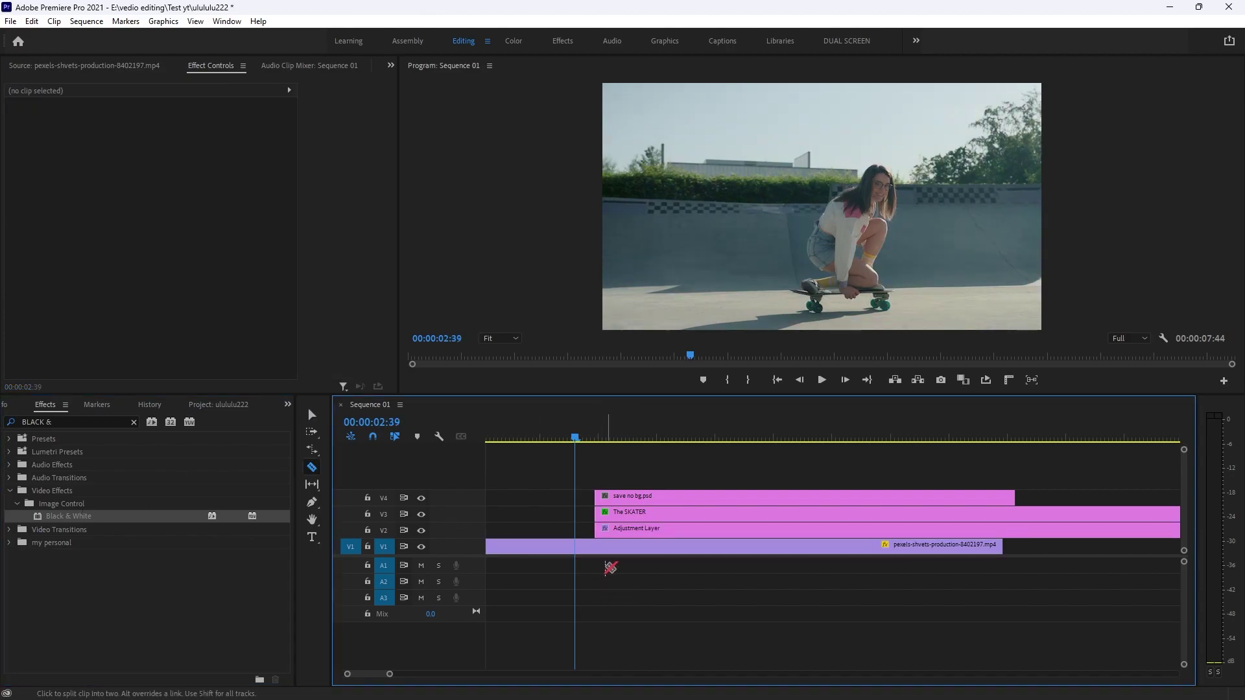
left_click(595, 546)
key("v")
key("Down")
left_click(603, 546)
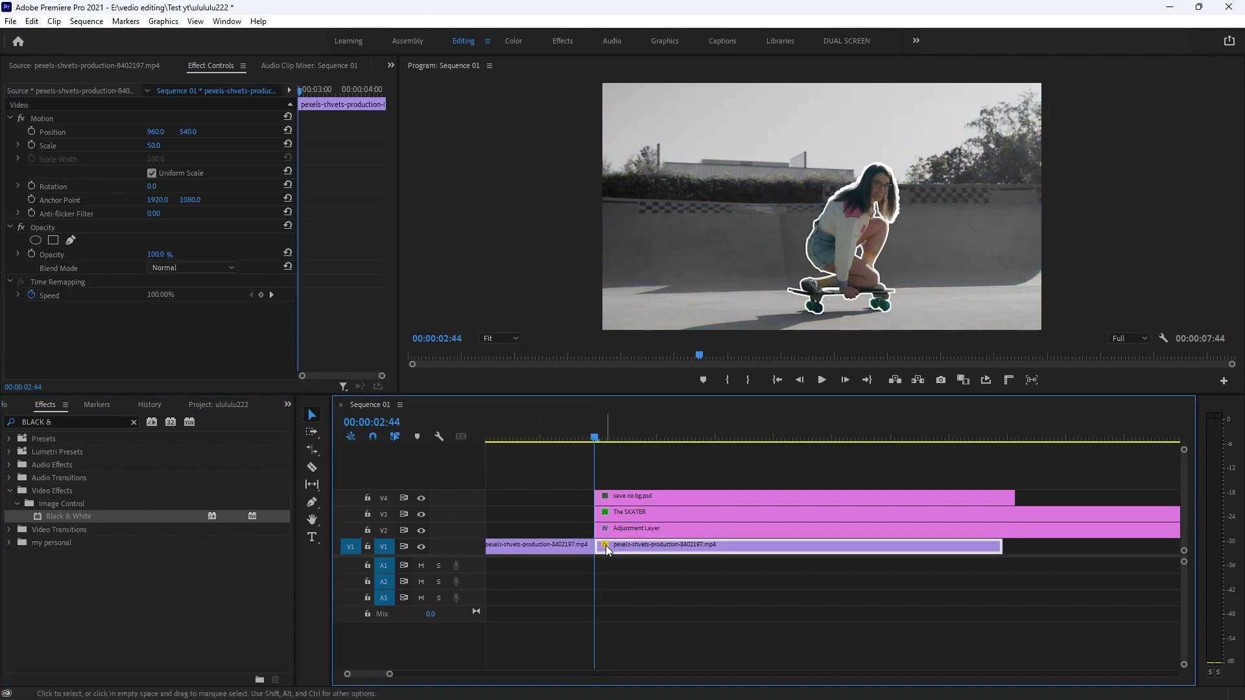
right_click(603, 548)
right_click(624, 550)
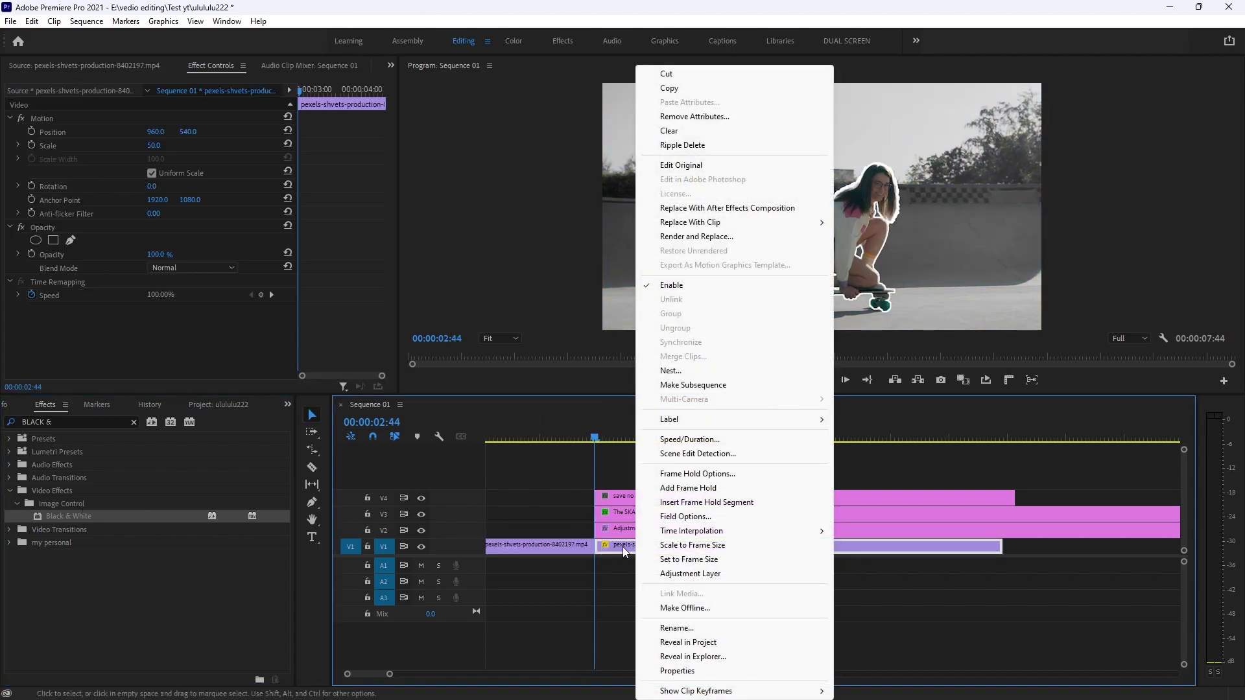
left_click(686, 489)
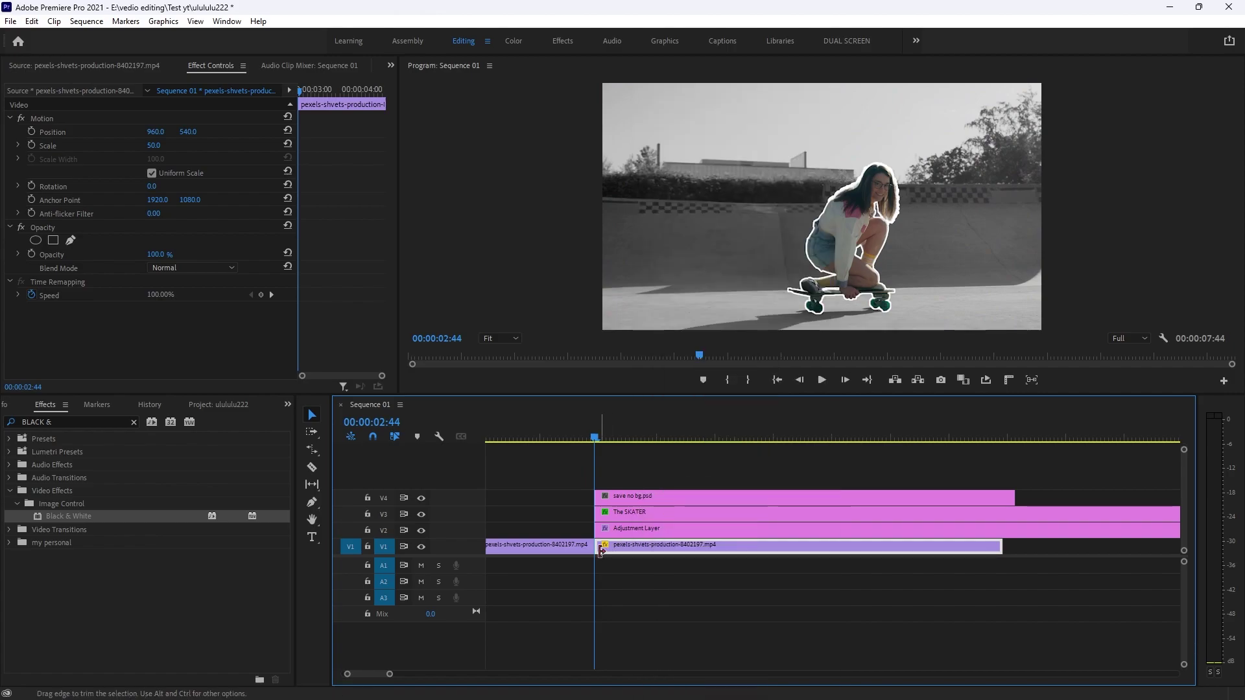
Keyframe the skater cutout's Scale from 100 to 131 by 04:25
left_click(621, 494)
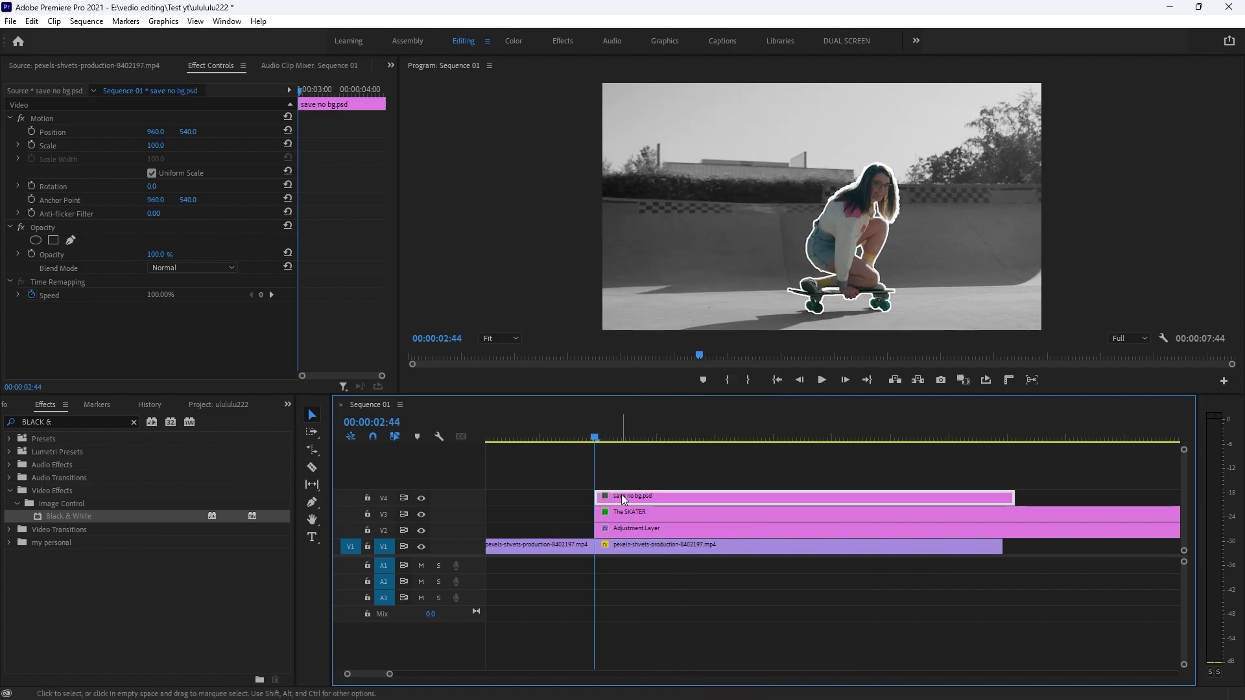
left_click(31, 145)
key("space")
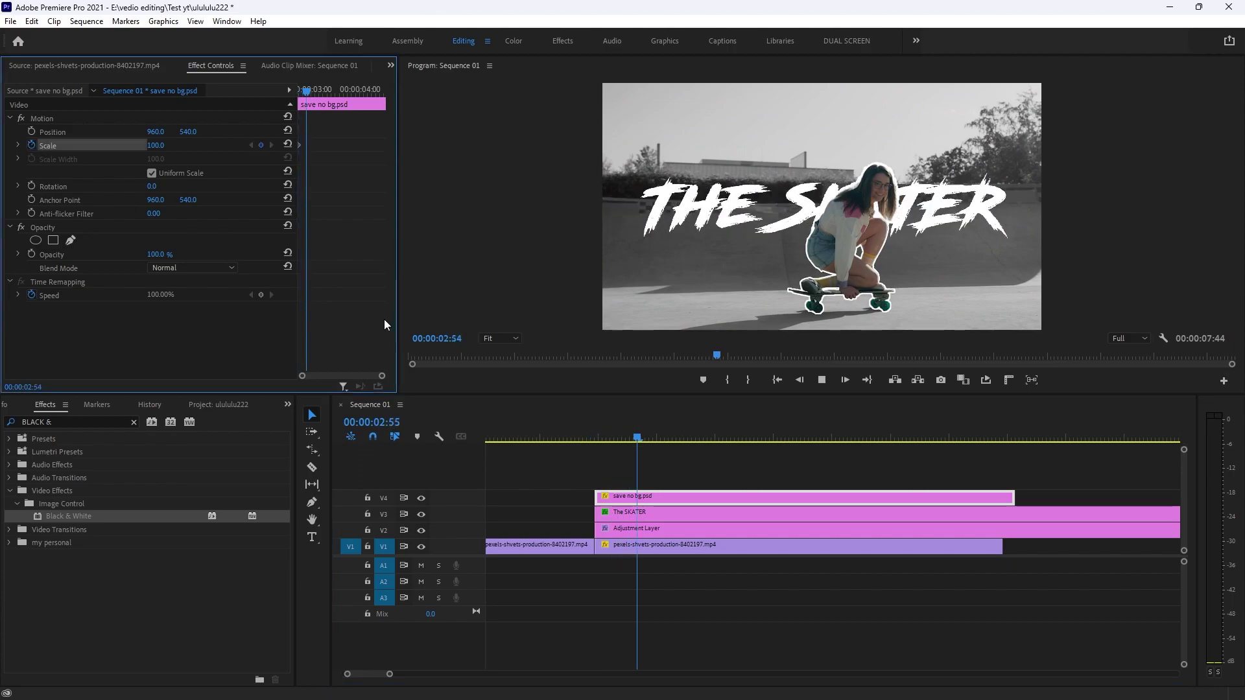
key("space")
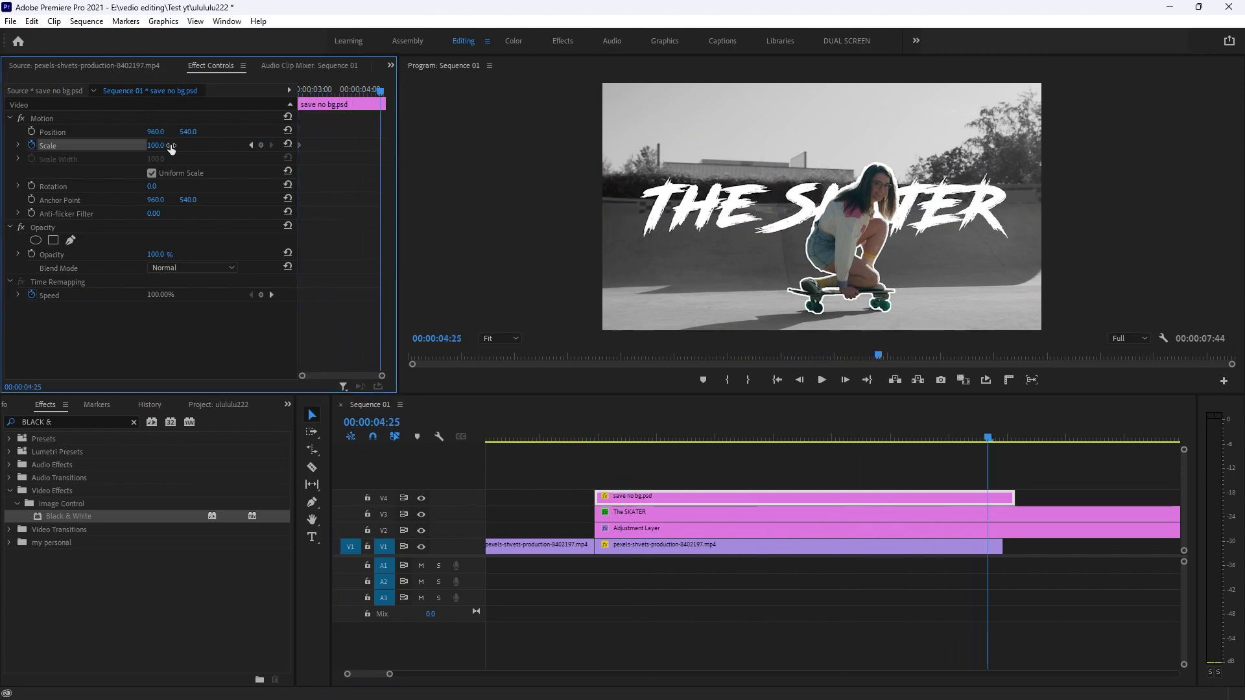
left_click_drag(172, 146, 192, 145)
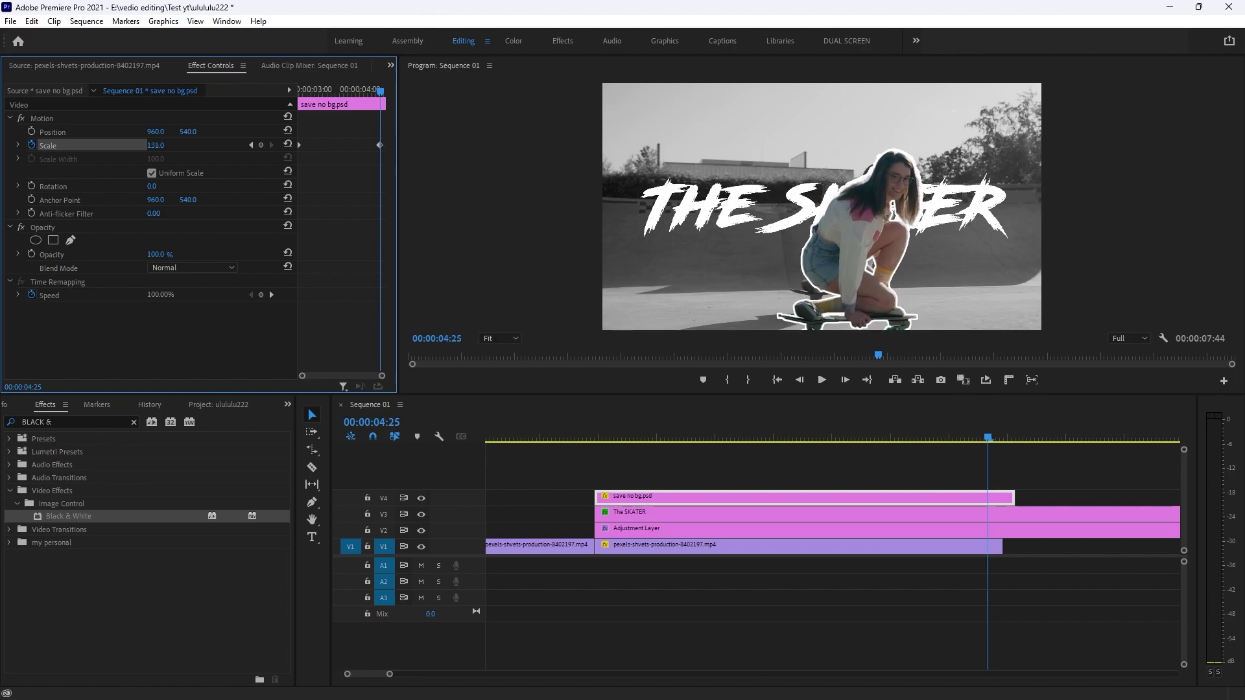
left_click_drag(988, 438, 565, 494)
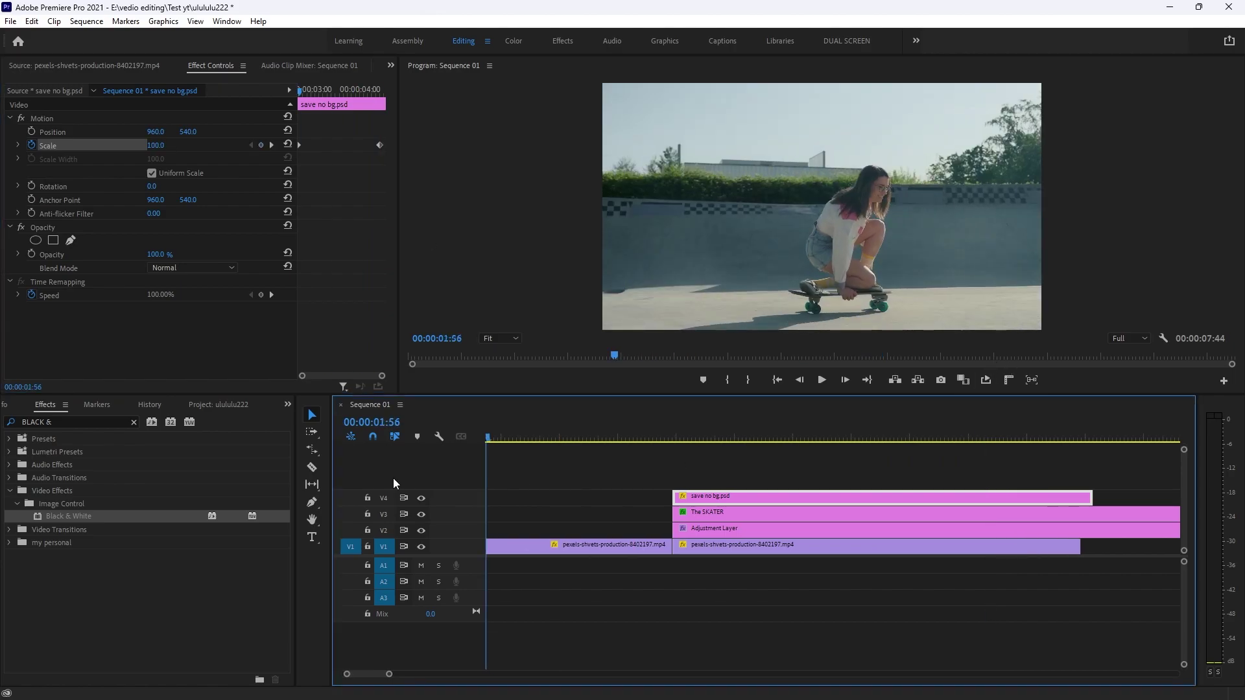
key("space")
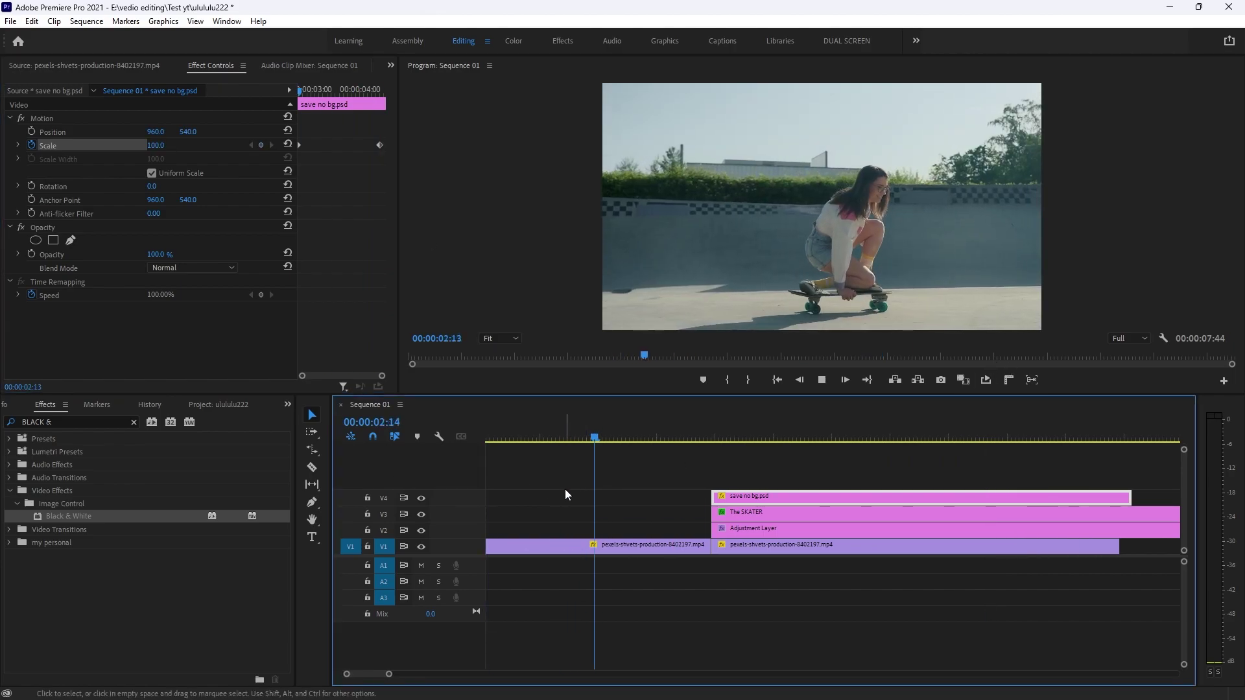